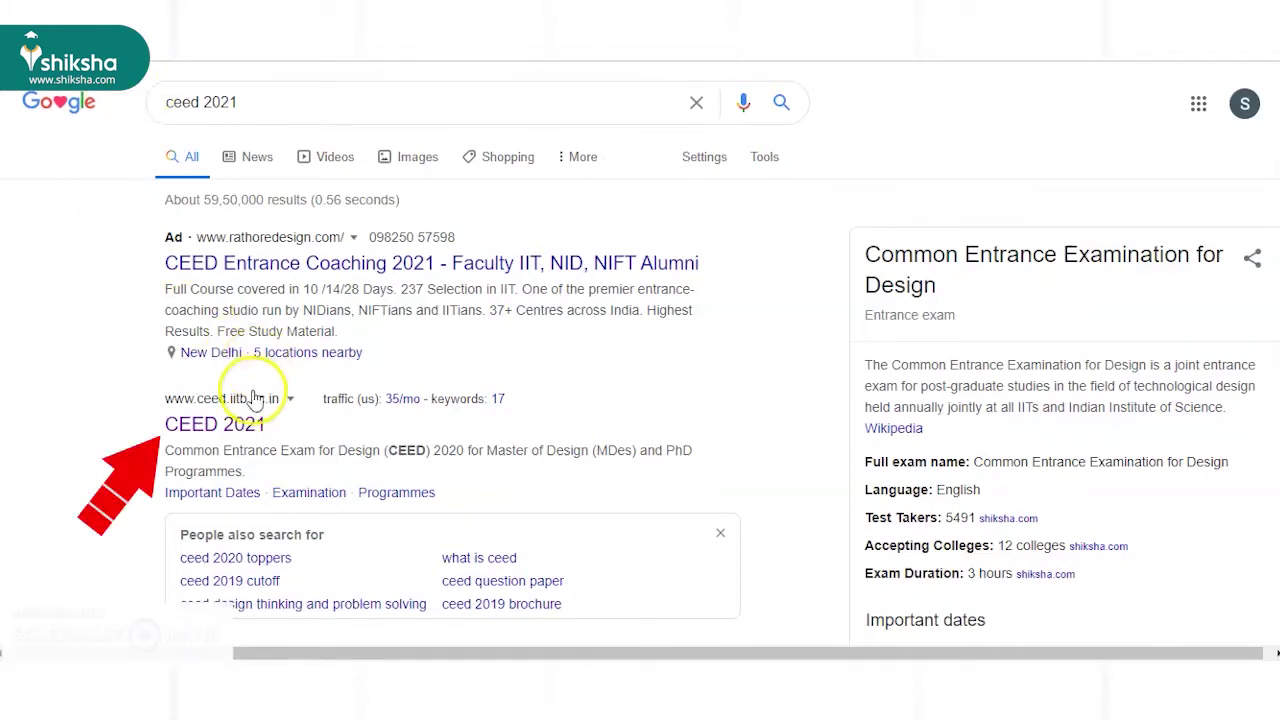
# Open the official CEED 2021 site from Google and go to its online registration portal.
pyautogui.click(214, 423)
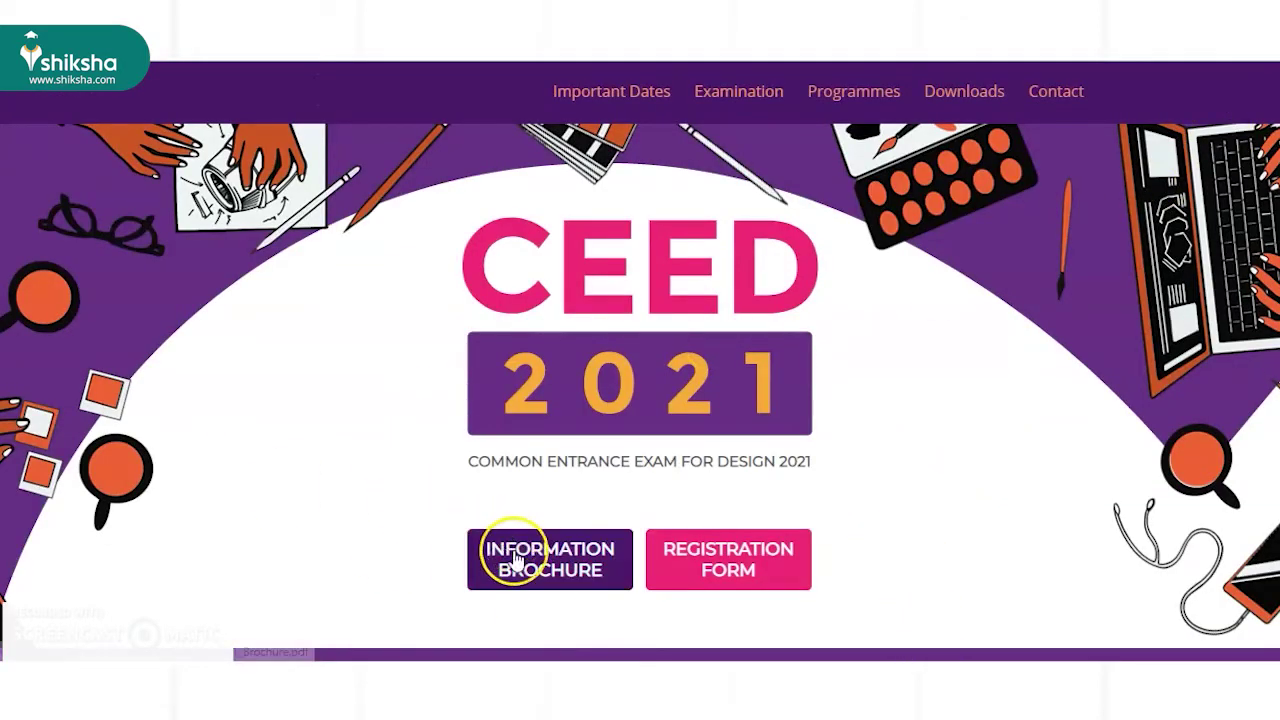
pyautogui.click(731, 577)
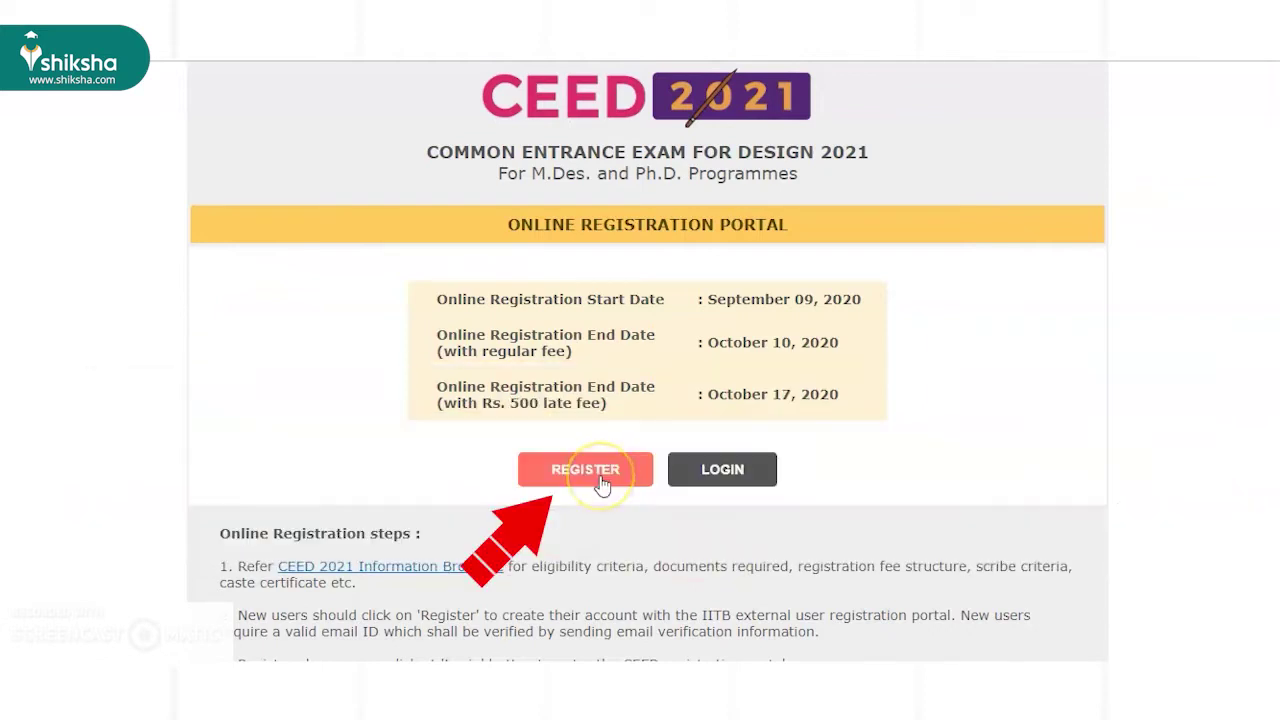
# Start a new registration account by signing in with the applicant's Google account.
pyautogui.click(600, 478)
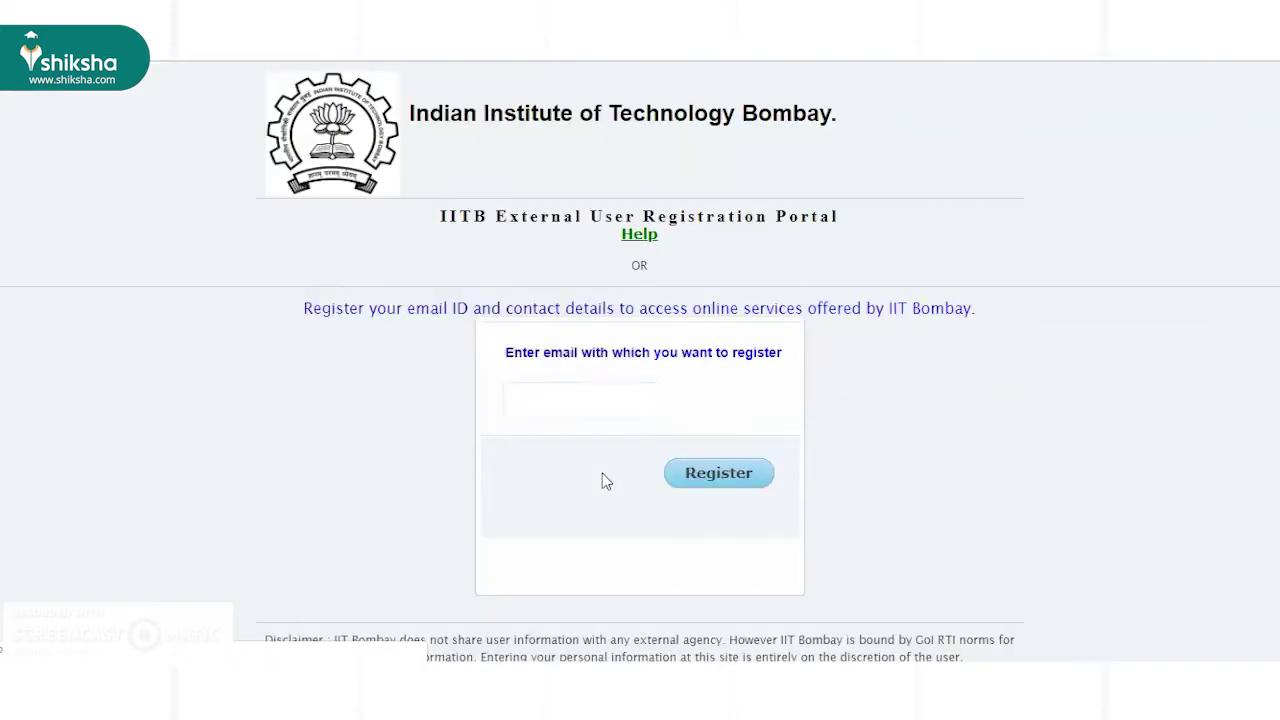
pyautogui.click(603, 459)
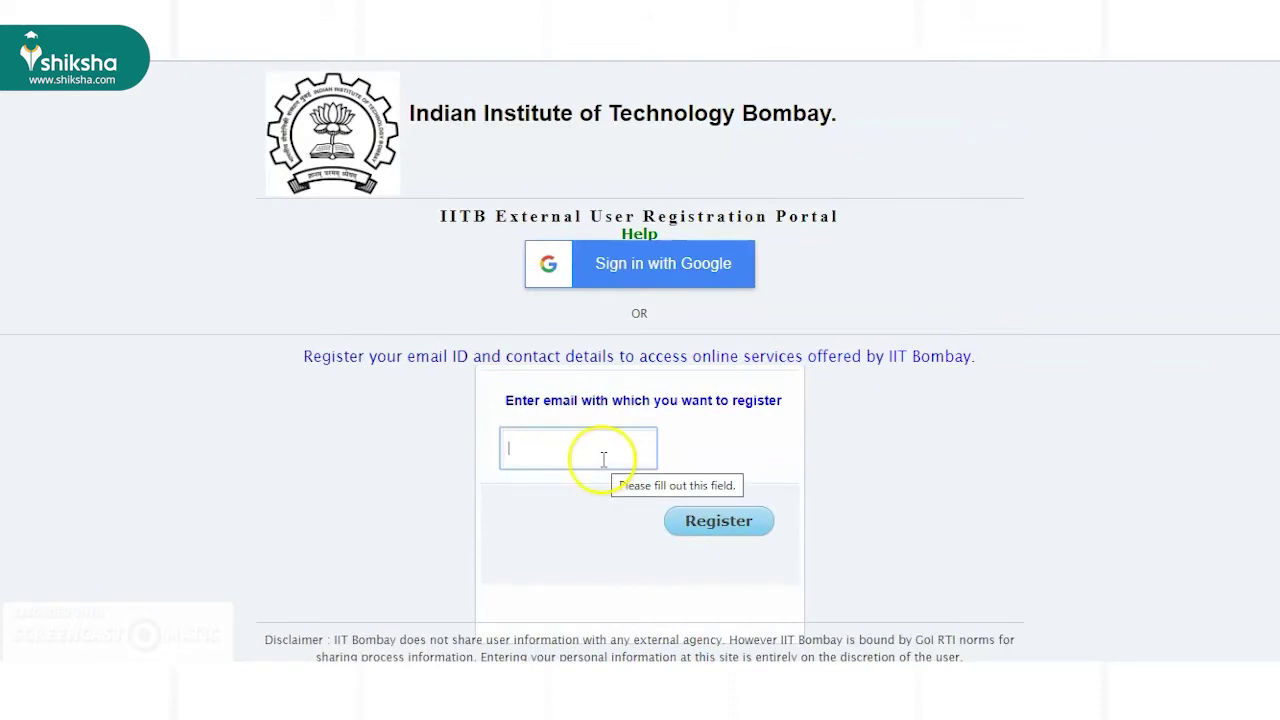
pyautogui.click(662, 266)
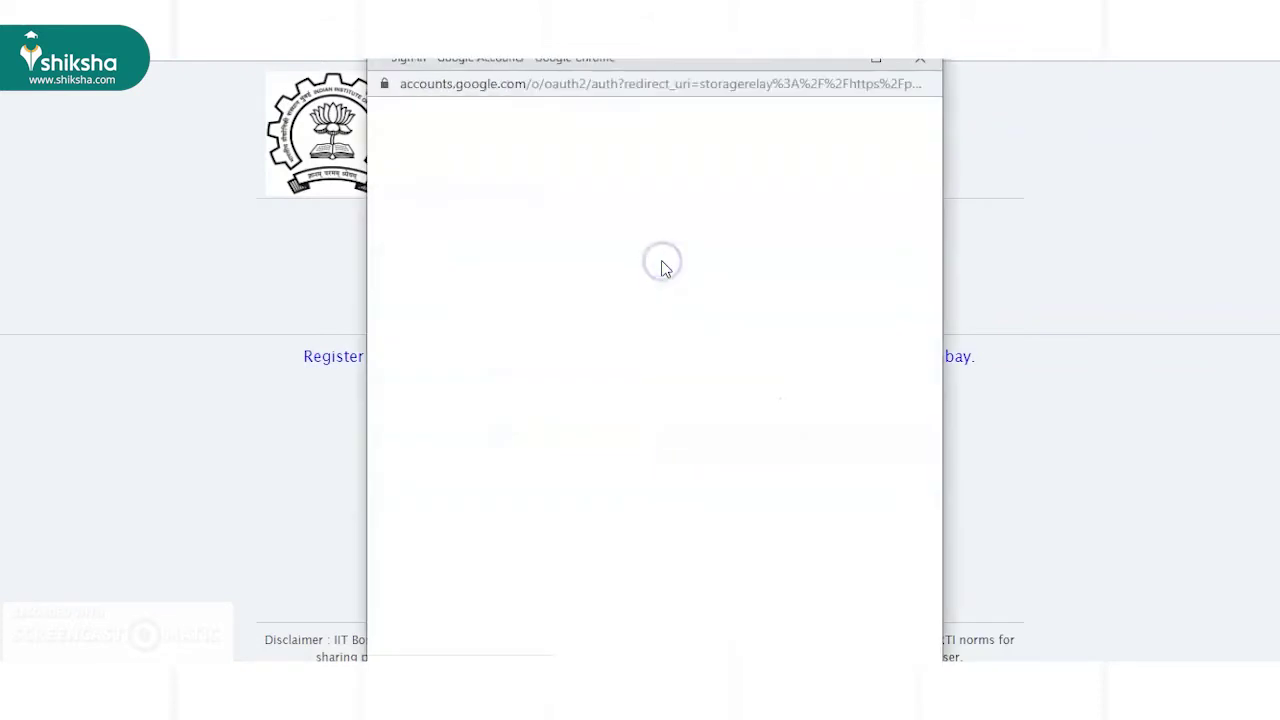
pyautogui.click(611, 351)
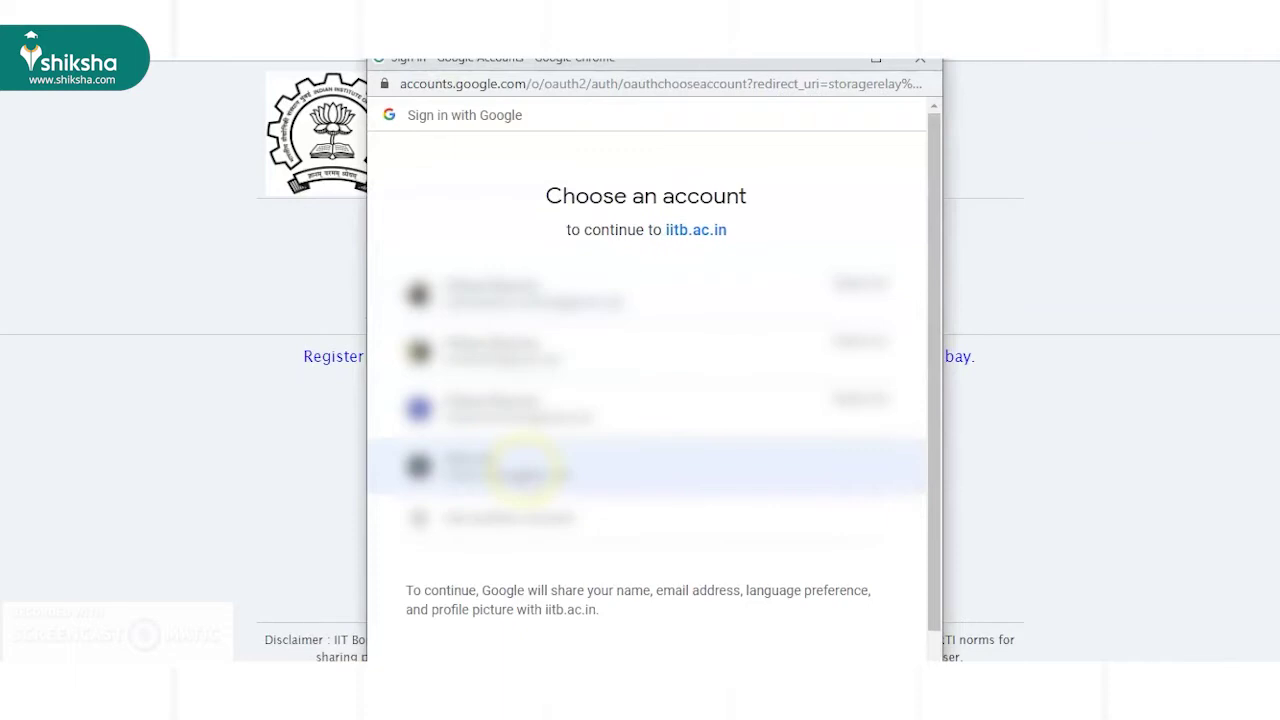
pyautogui.click(524, 470)
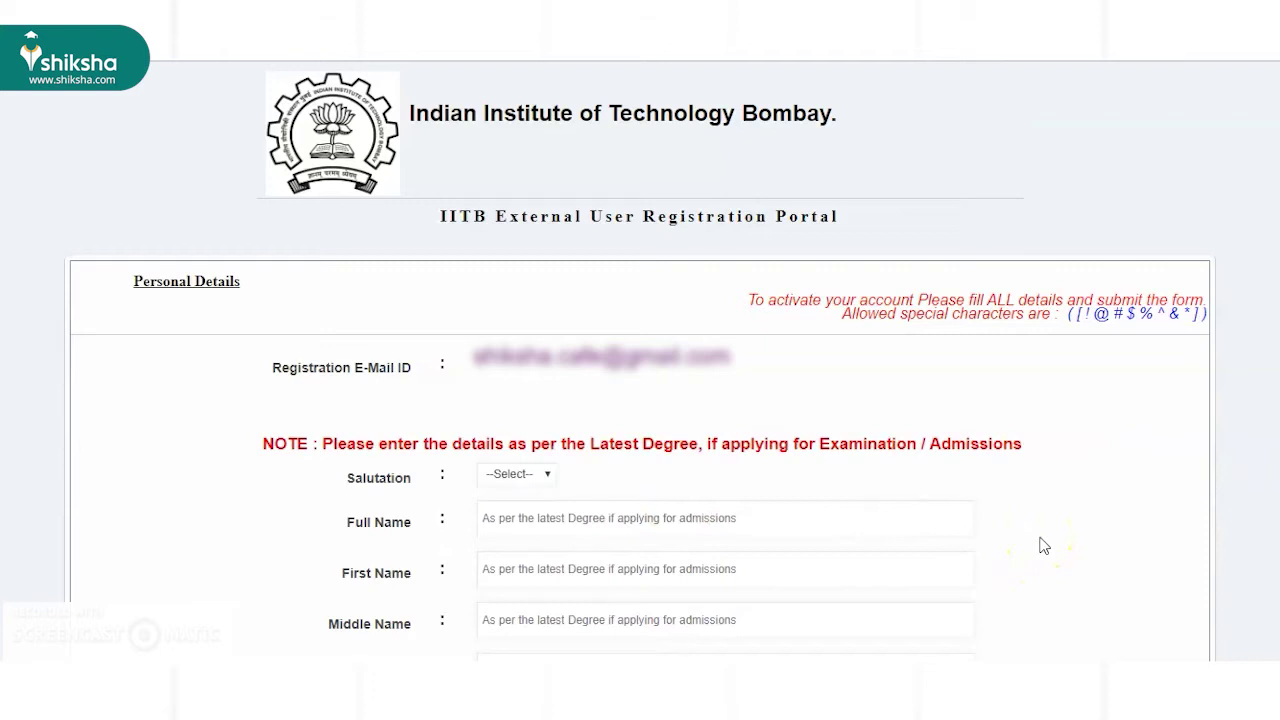
pyautogui.scroll(-1, 1044, 546)
# Fill in the personal details, including date of birth and the secret answer.
pyautogui.scroll(-4, 1044, 546)
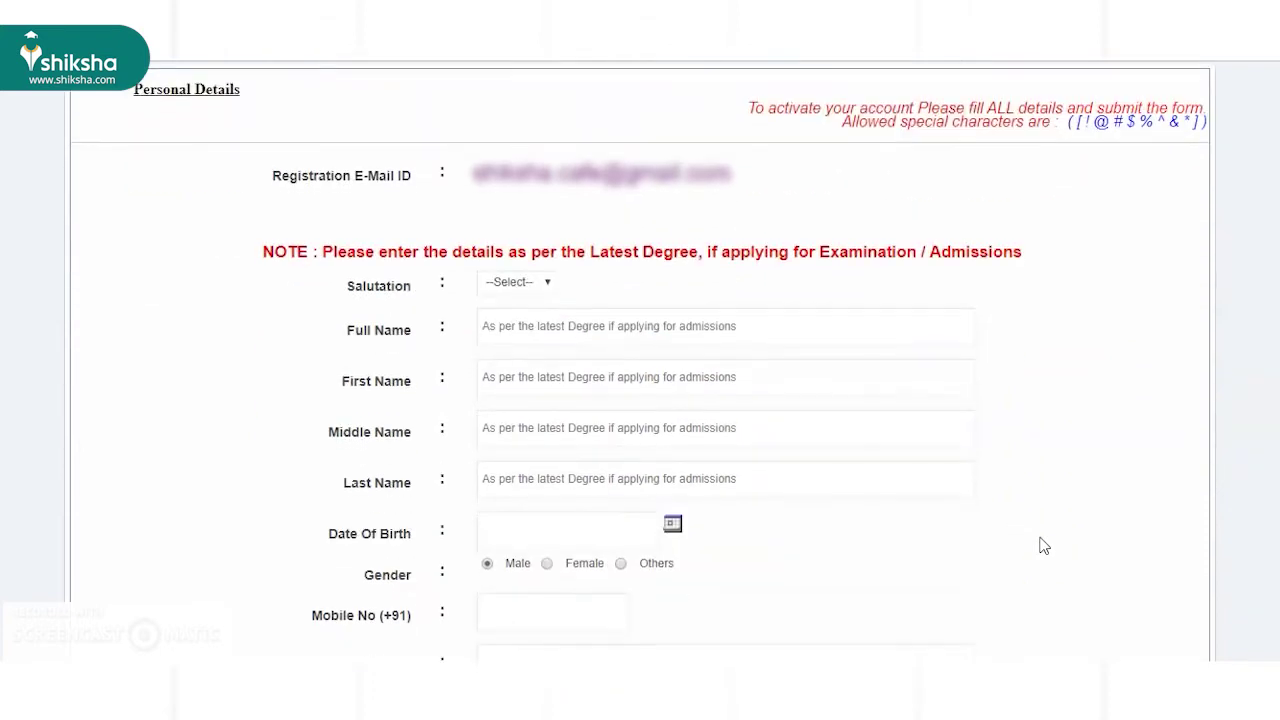
pyautogui.scroll(-1, 1044, 546)
pyautogui.scroll(5, 1040, 543)
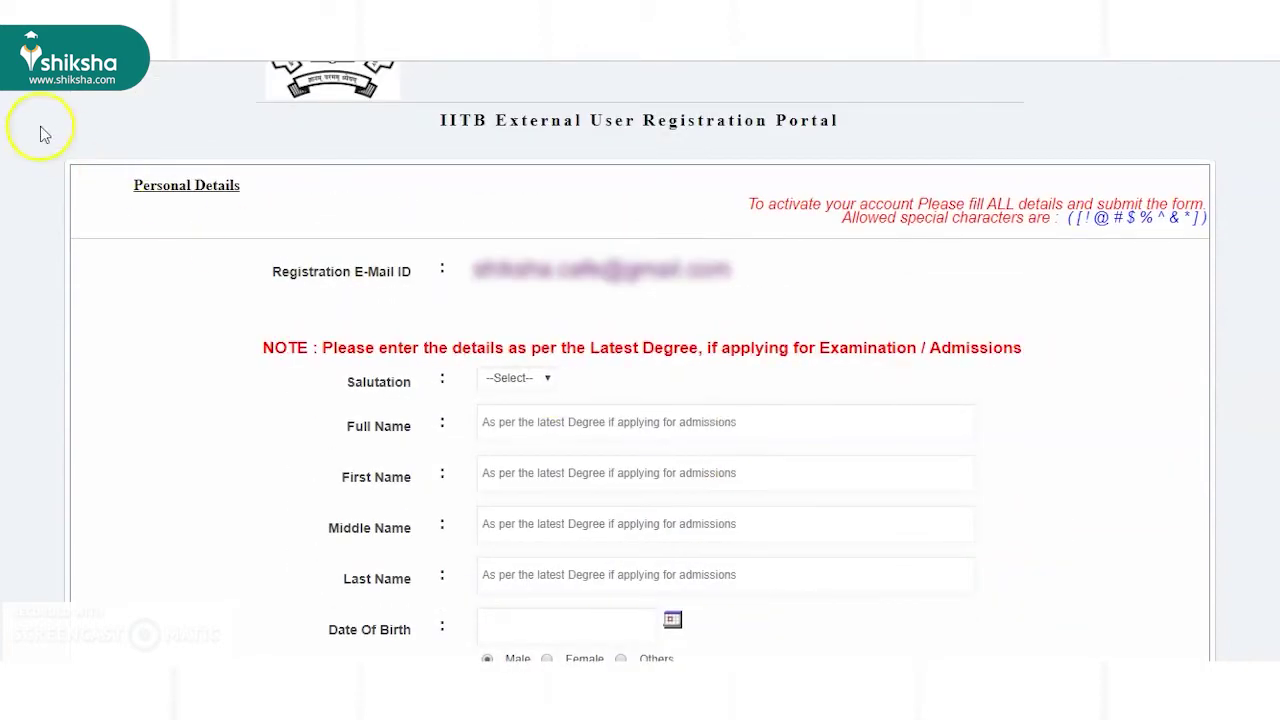
pyautogui.scroll(1, 640, 400)
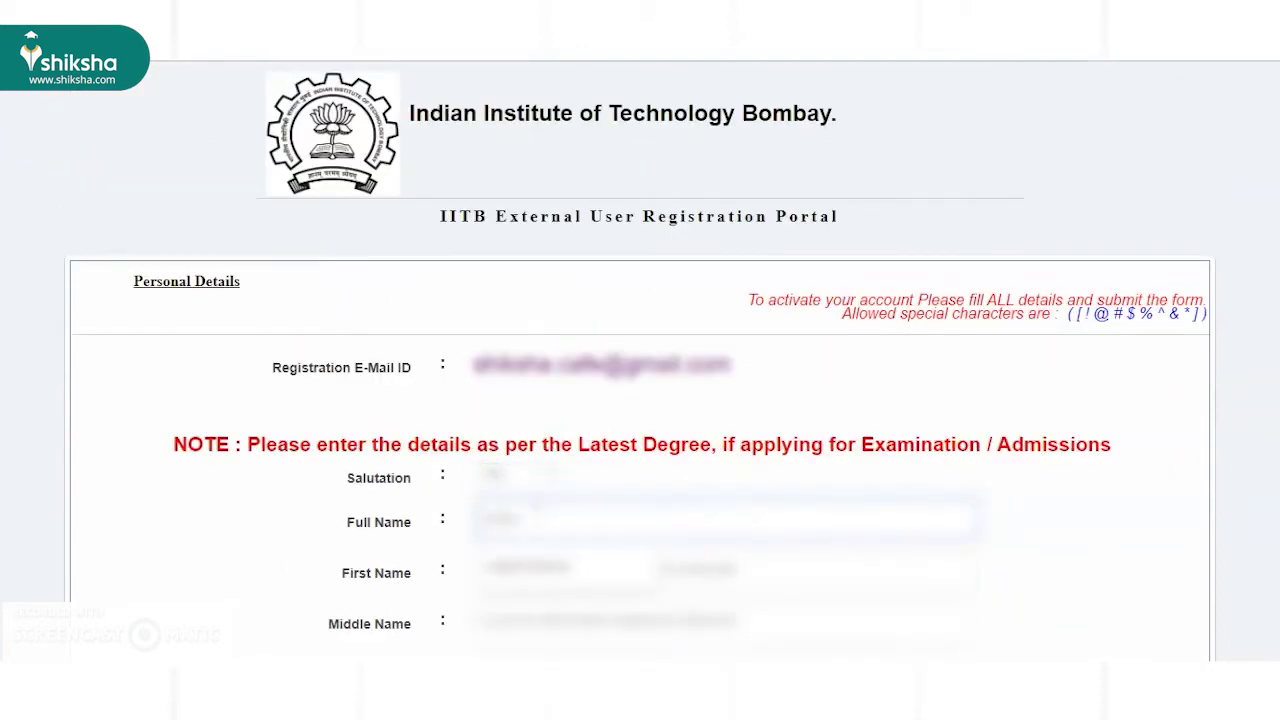
pyautogui.scroll(-3, 640, 400)
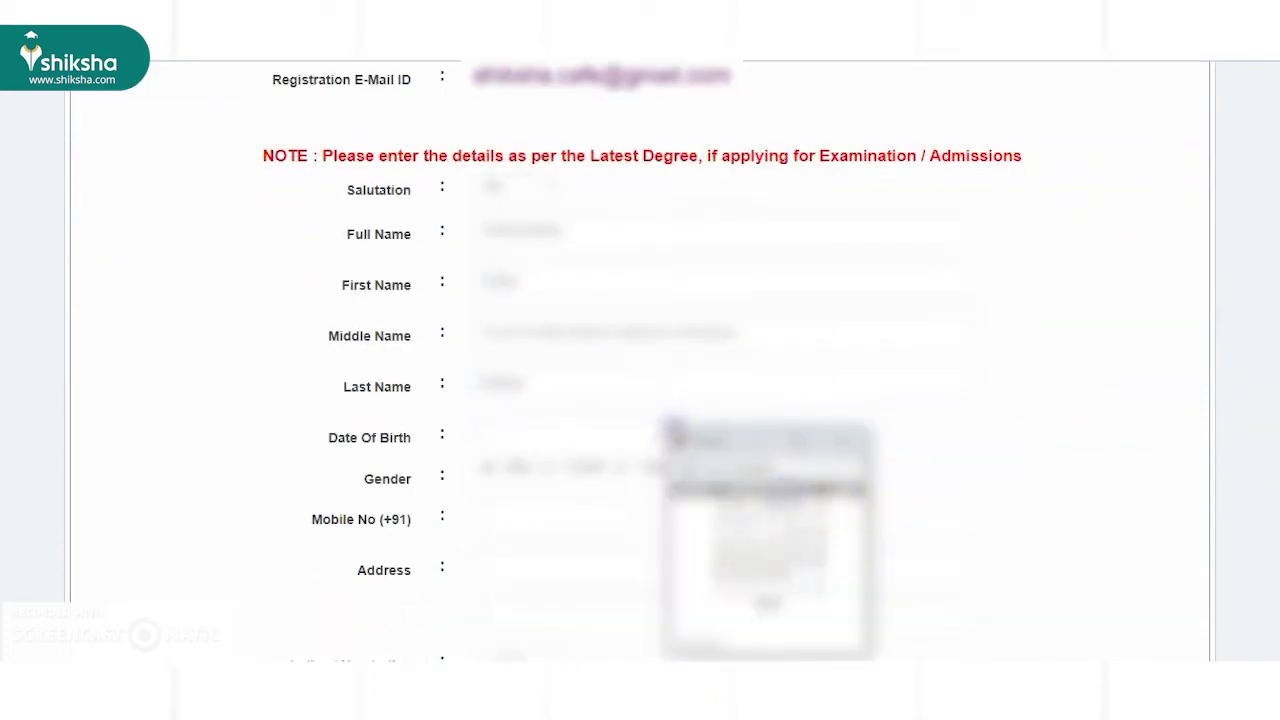
pyautogui.click(683, 508)
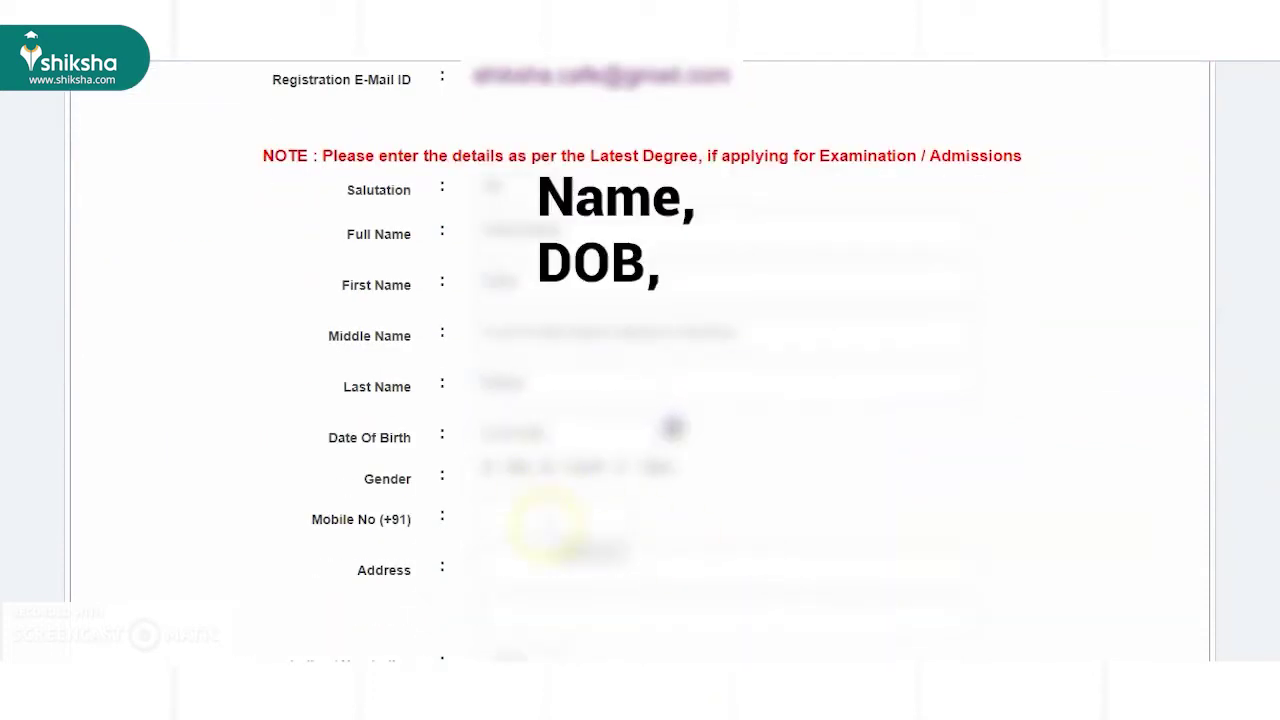
pyautogui.scroll(-1, 640, 400)
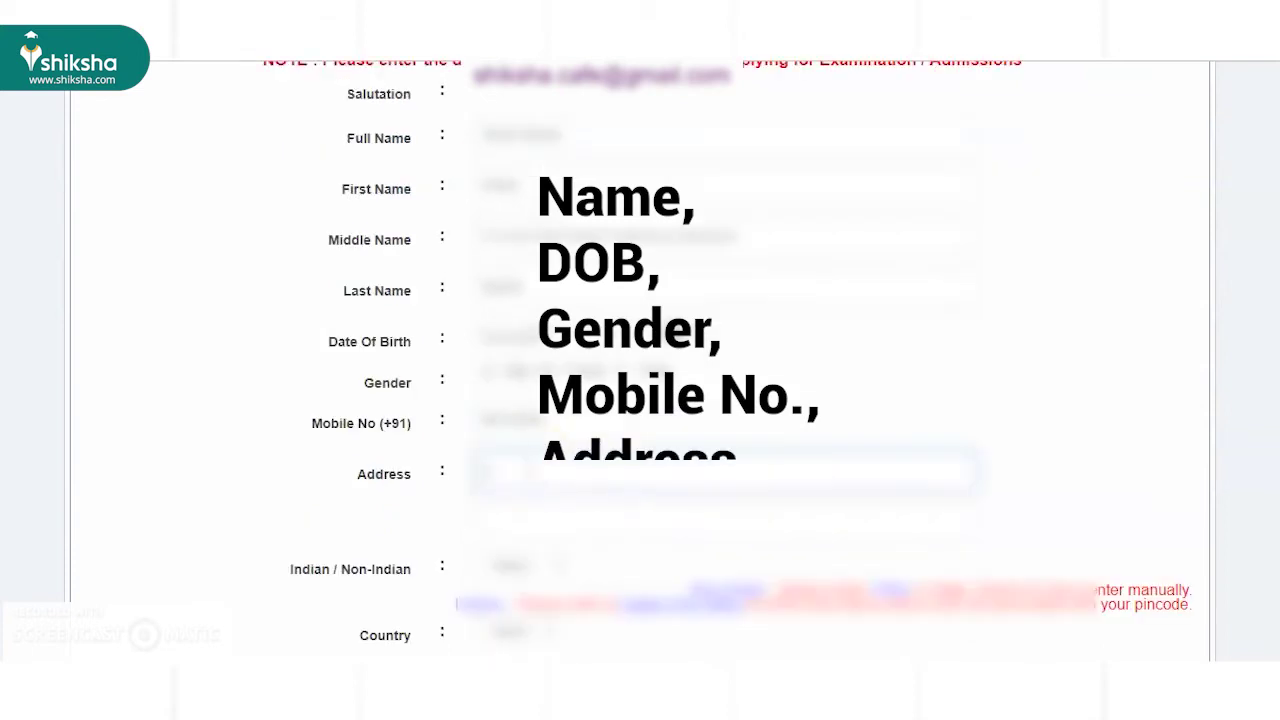
pyautogui.scroll(-2, 640, 400)
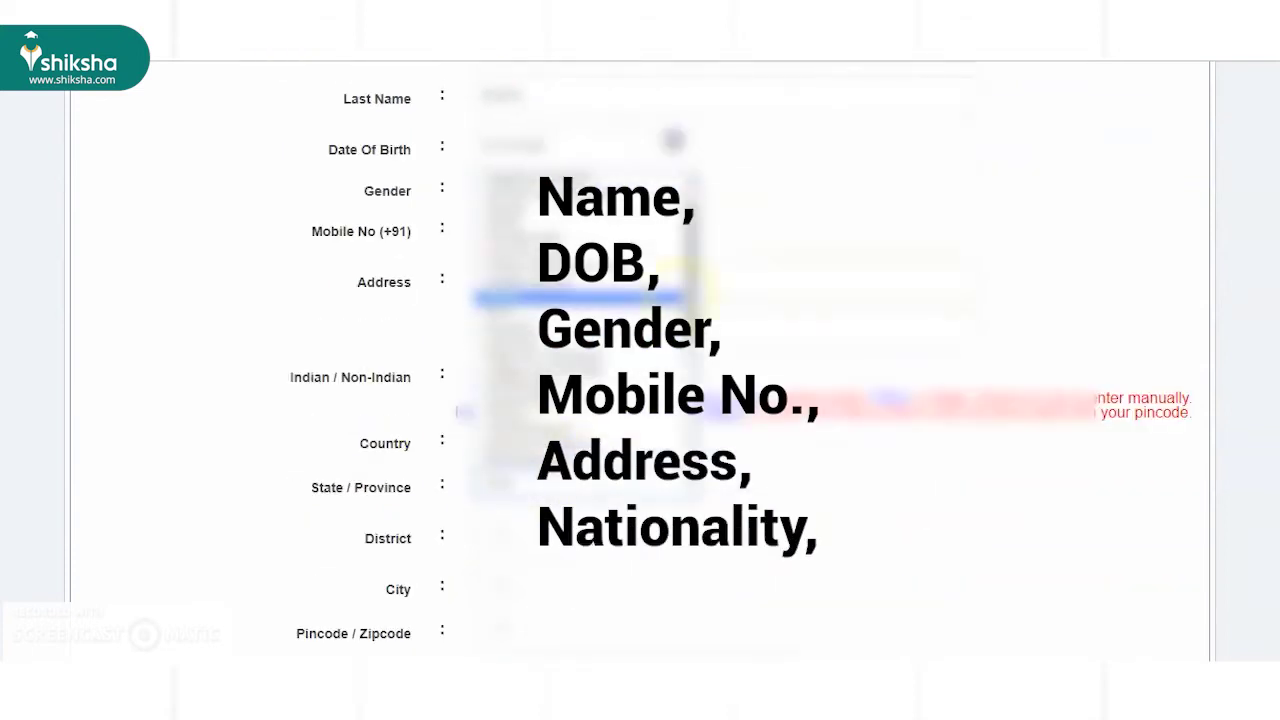
pyautogui.scroll(-1, 640, 400)
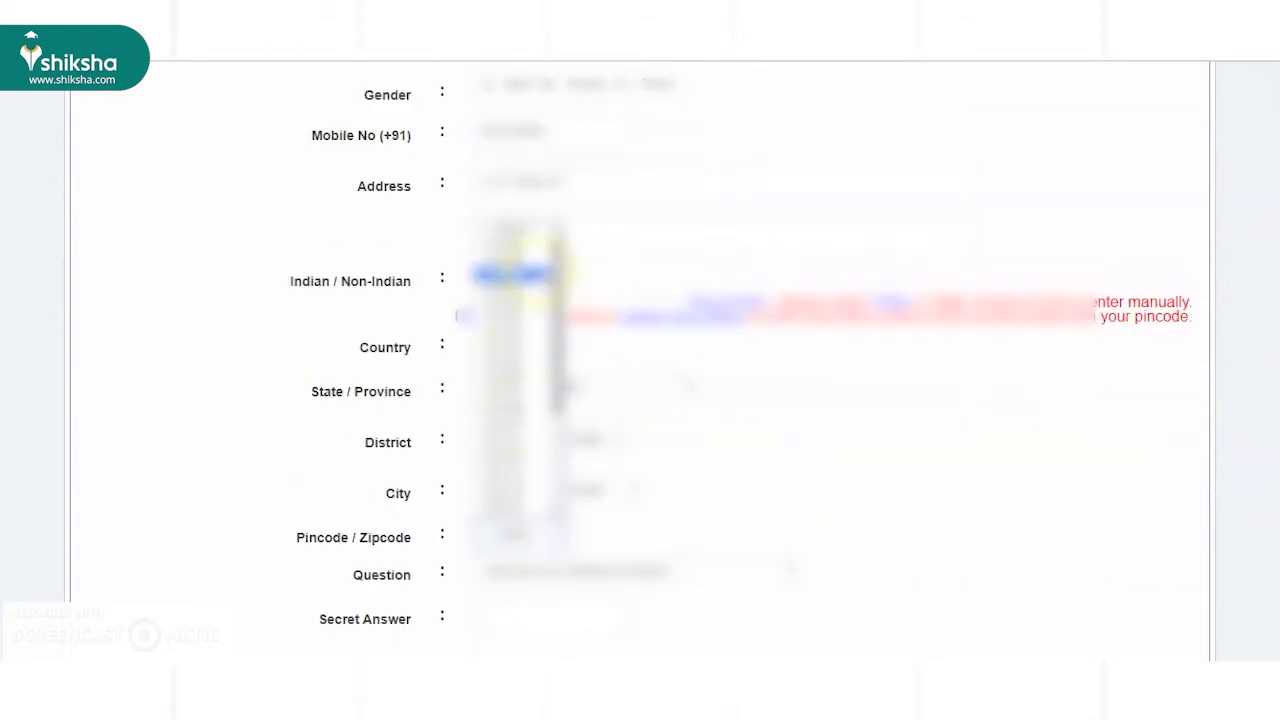
pyautogui.scroll(-1, 640, 400)
pyautogui.click(555, 518)
pyautogui.scroll(-2, 640, 400)
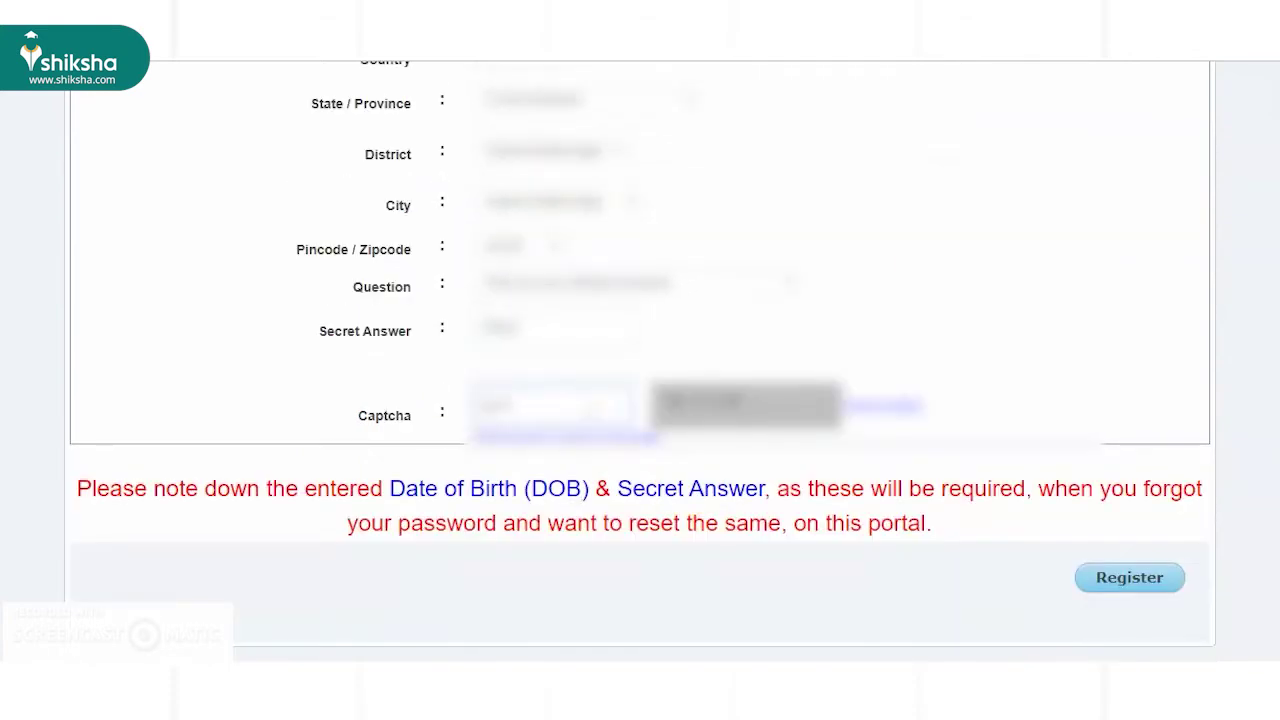
# Submit the registration form and accept both confirmation alerts.
pyautogui.click(1140, 580)
pyautogui.click(758, 140)
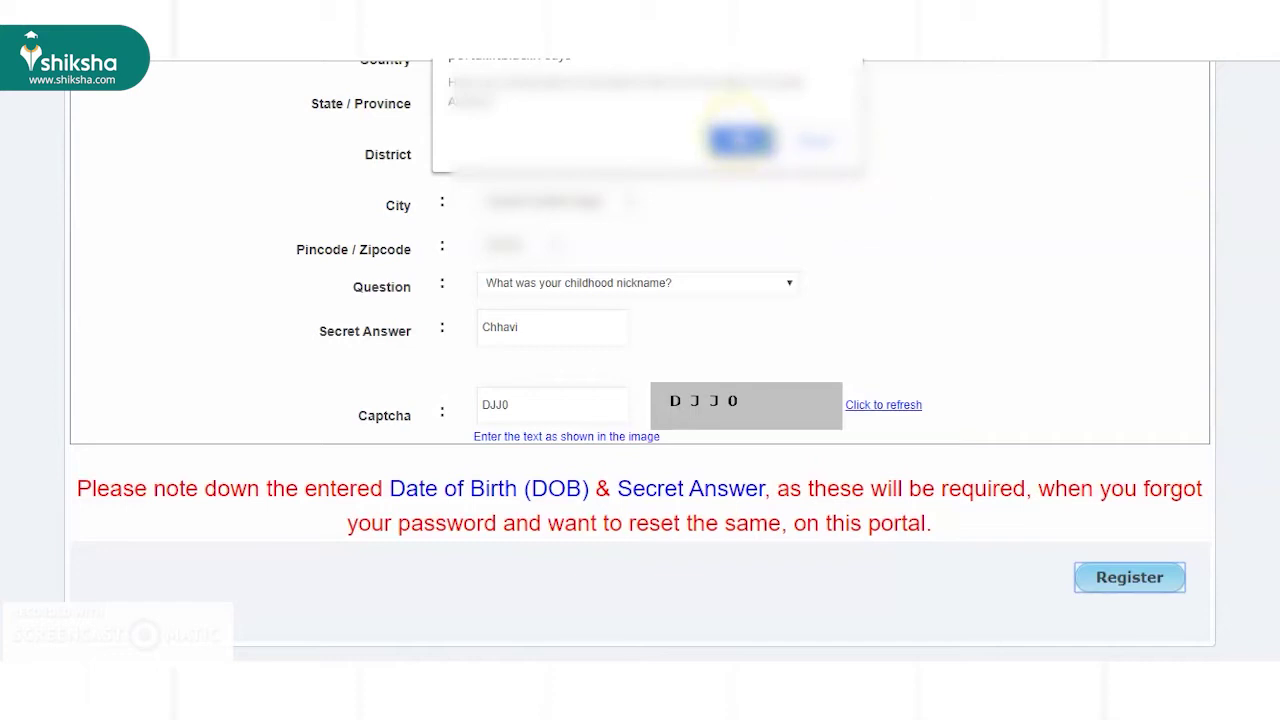
pyautogui.click(742, 121)
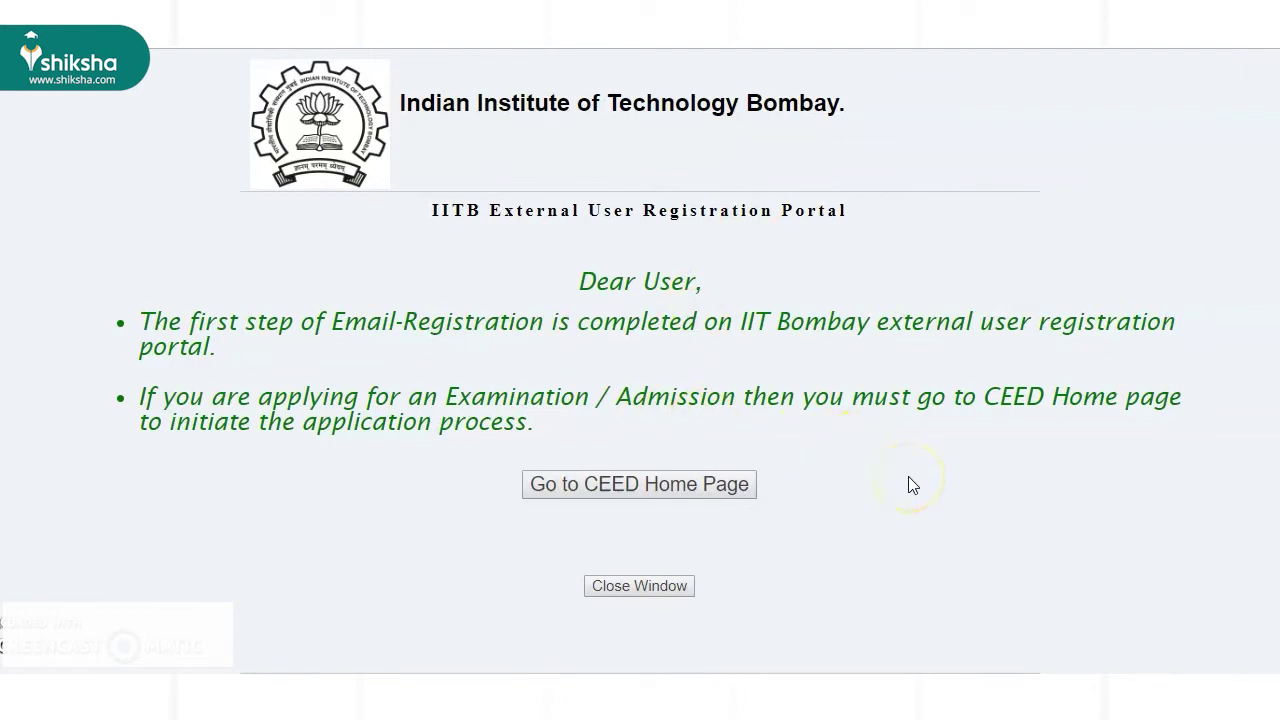
# On the CEED home page, fill the eligibility details, request a mobile OTP and paste it.
pyautogui.click(707, 494)
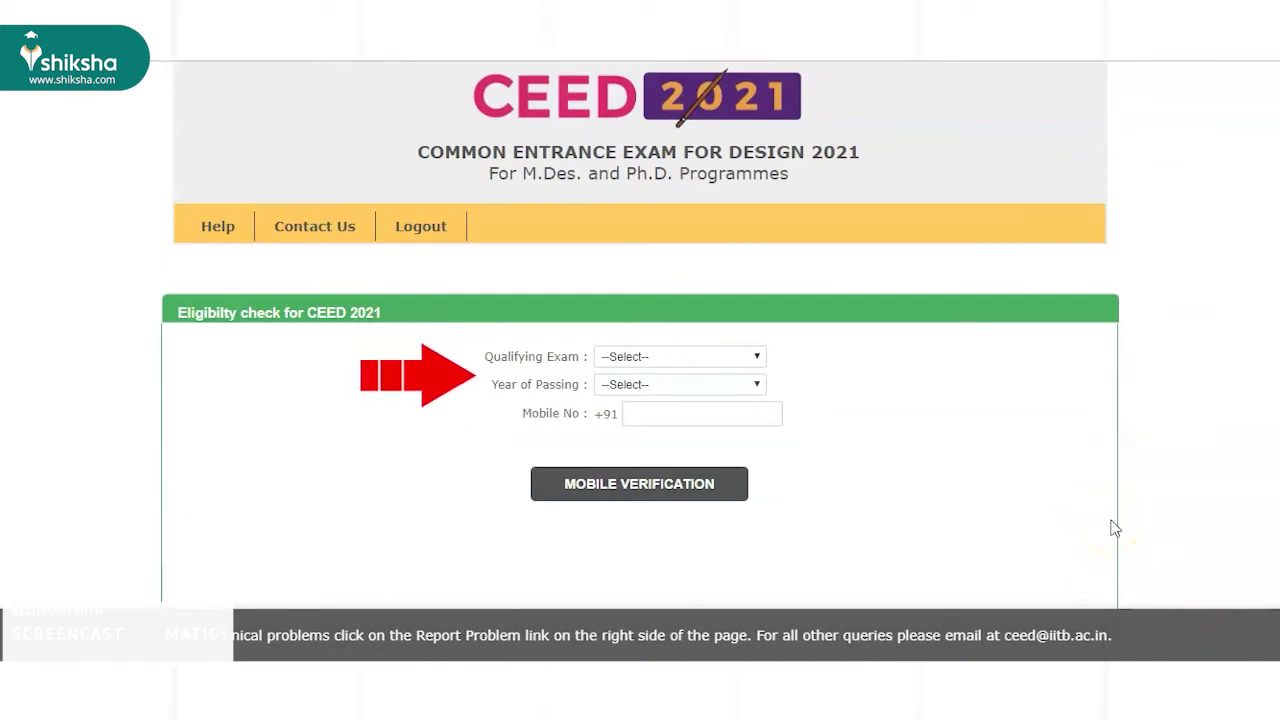
pyautogui.click(1062, 552)
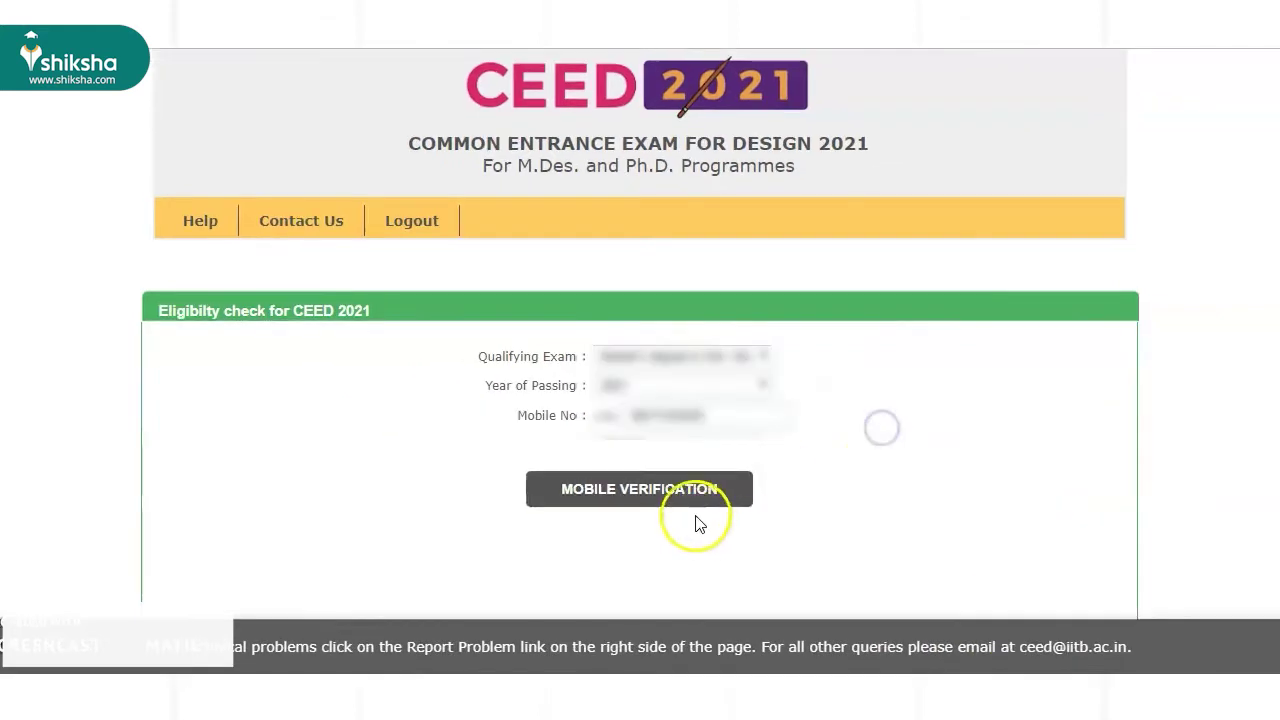
pyautogui.click(690, 490)
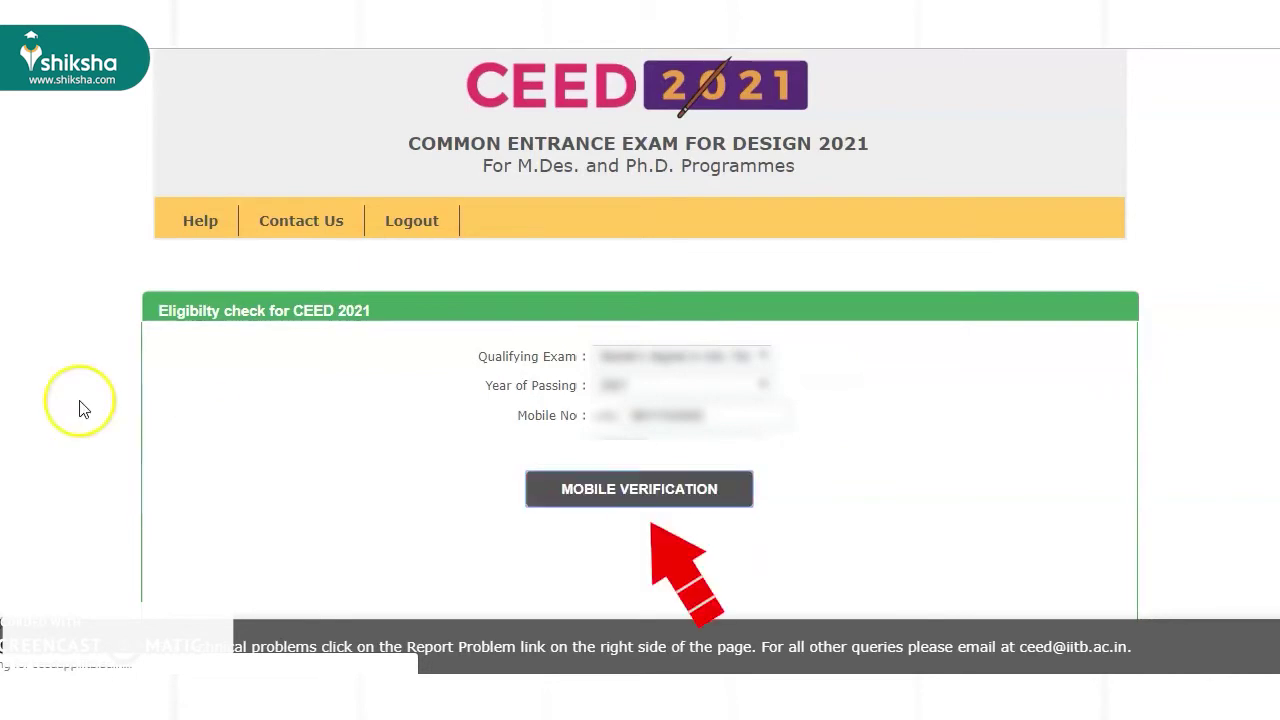
pyautogui.hotkey('ctrl', 'v')
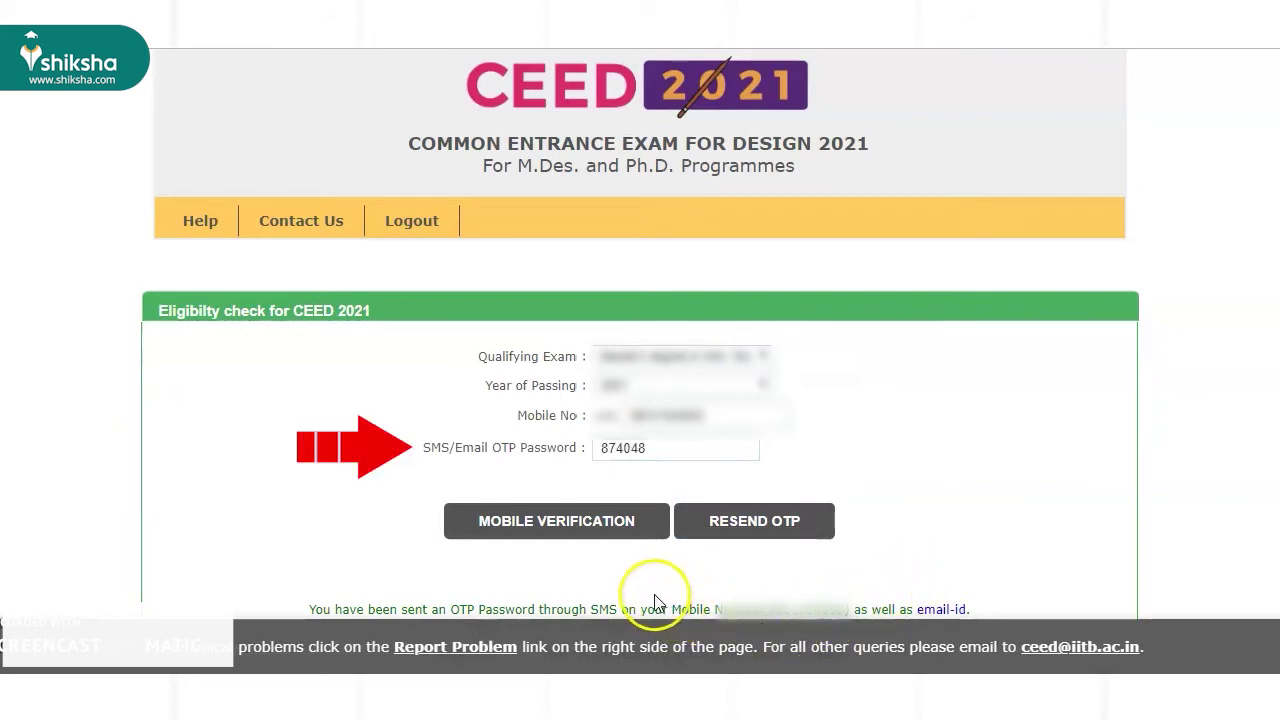
# Submit the OTP to verify the mobile number and load the Registration Form.
pyautogui.click(600, 528)
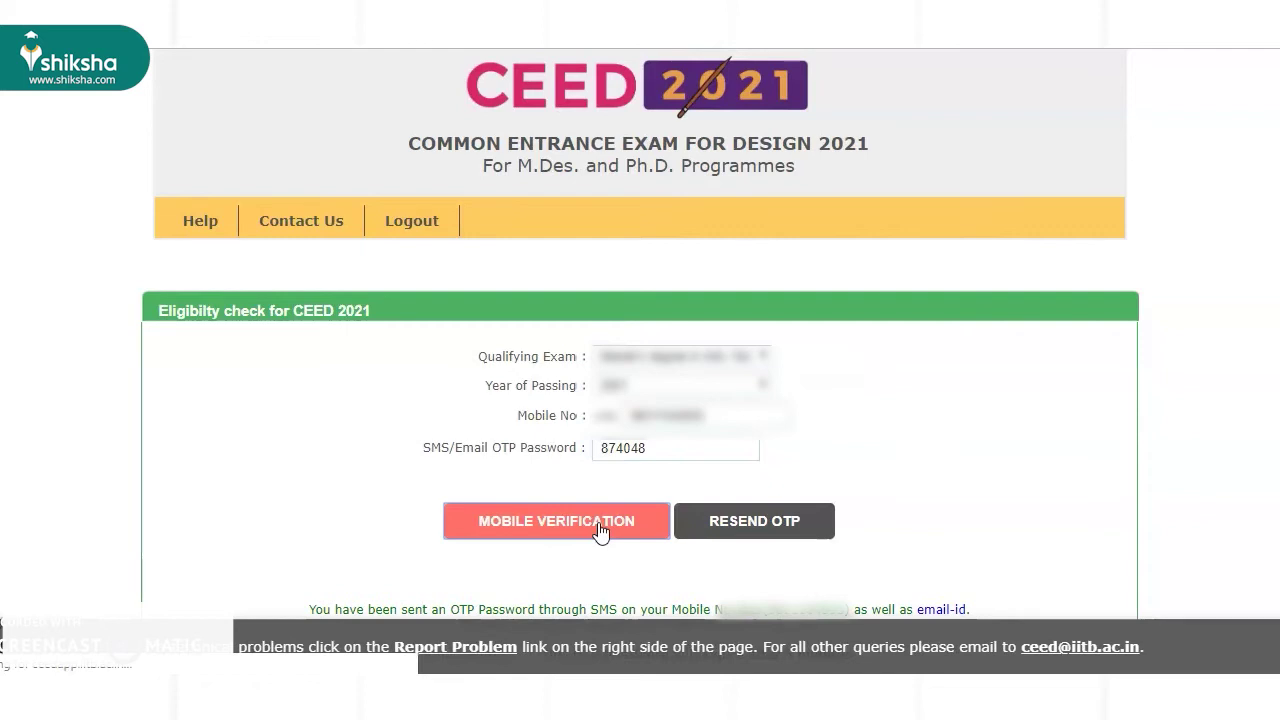
pyautogui.click(598, 524)
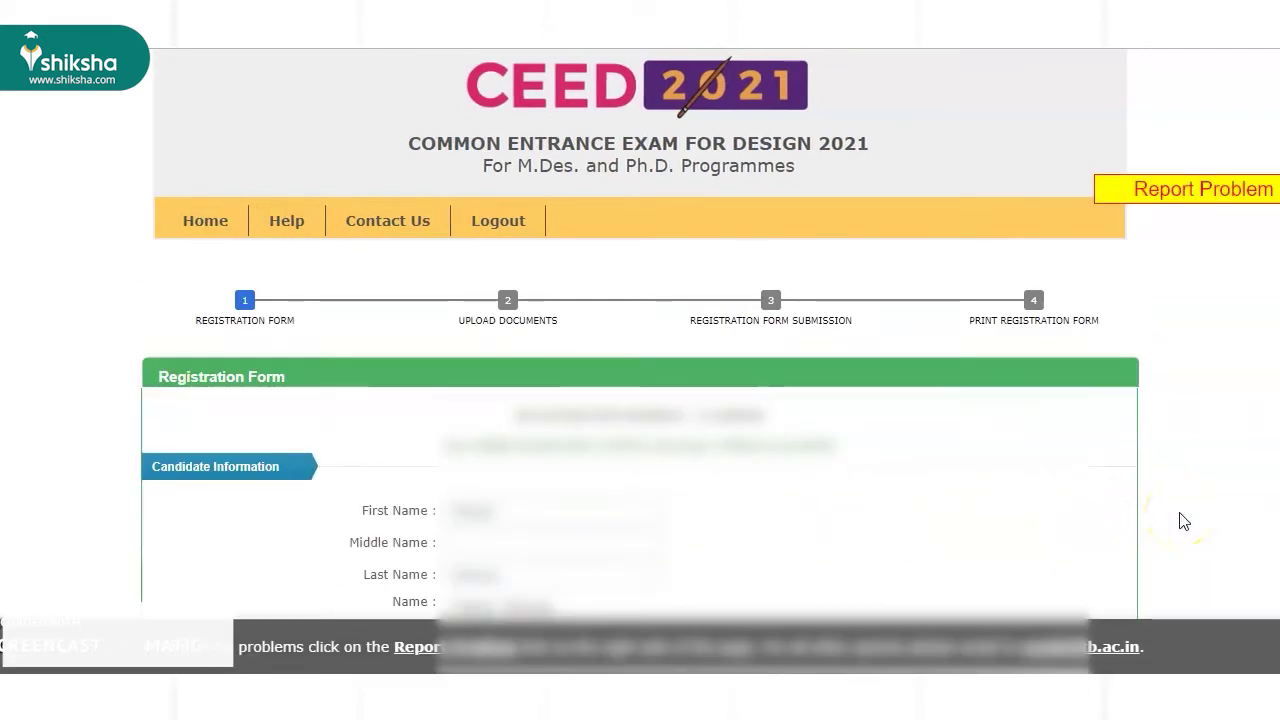
# Choose the birth category and set the date of birth with a December birth month.
pyautogui.scroll(-2, 1183, 520)
pyautogui.scroll(-2, 1183, 521)
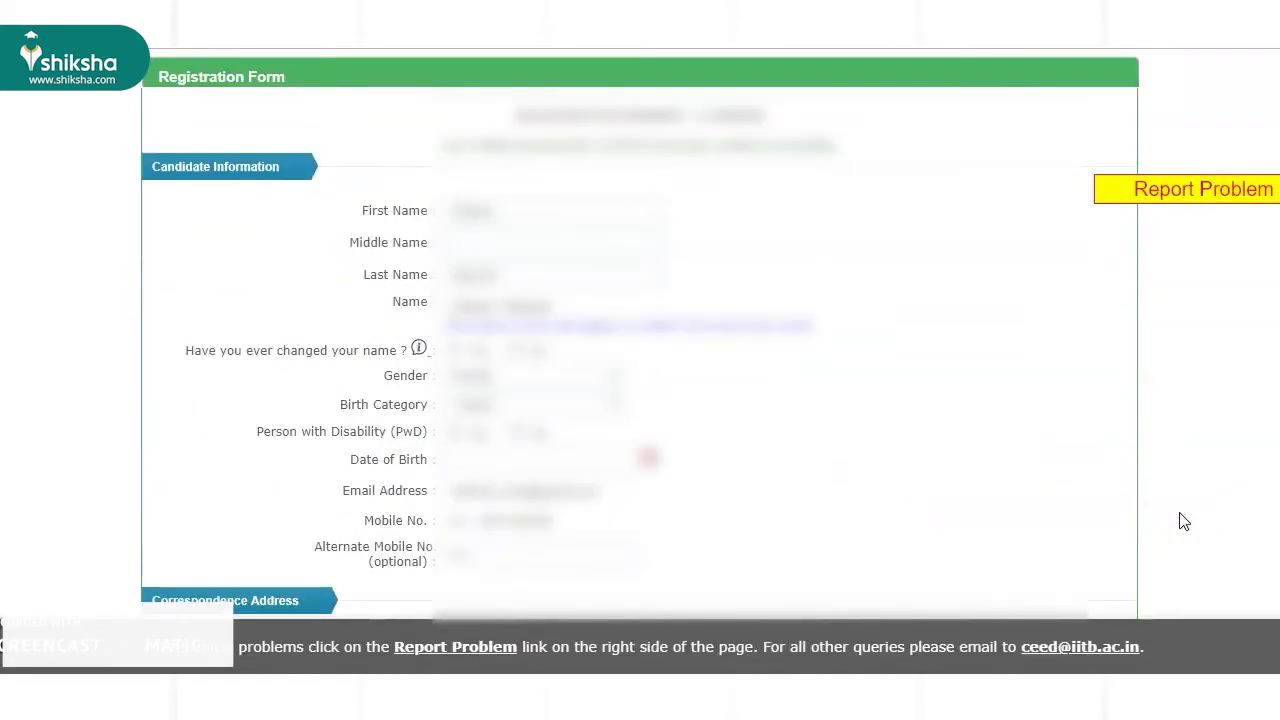
pyautogui.click(545, 304)
pyautogui.click(535, 340)
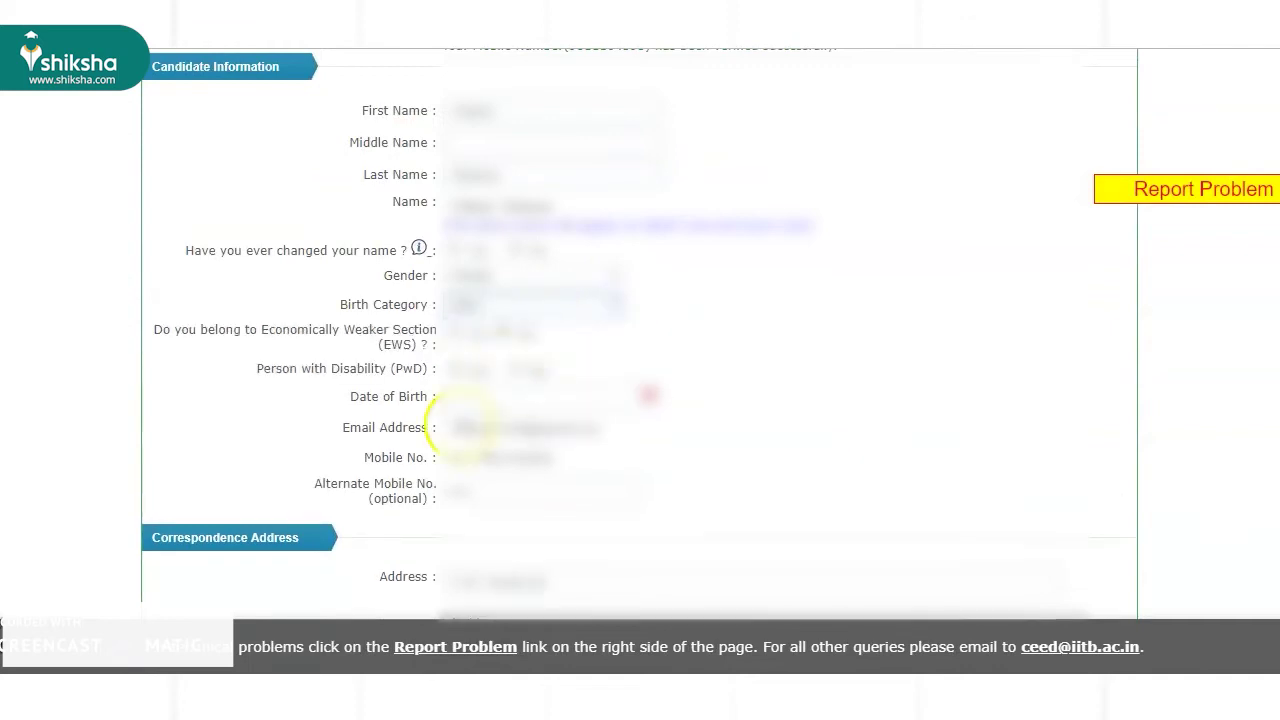
pyautogui.click(648, 395)
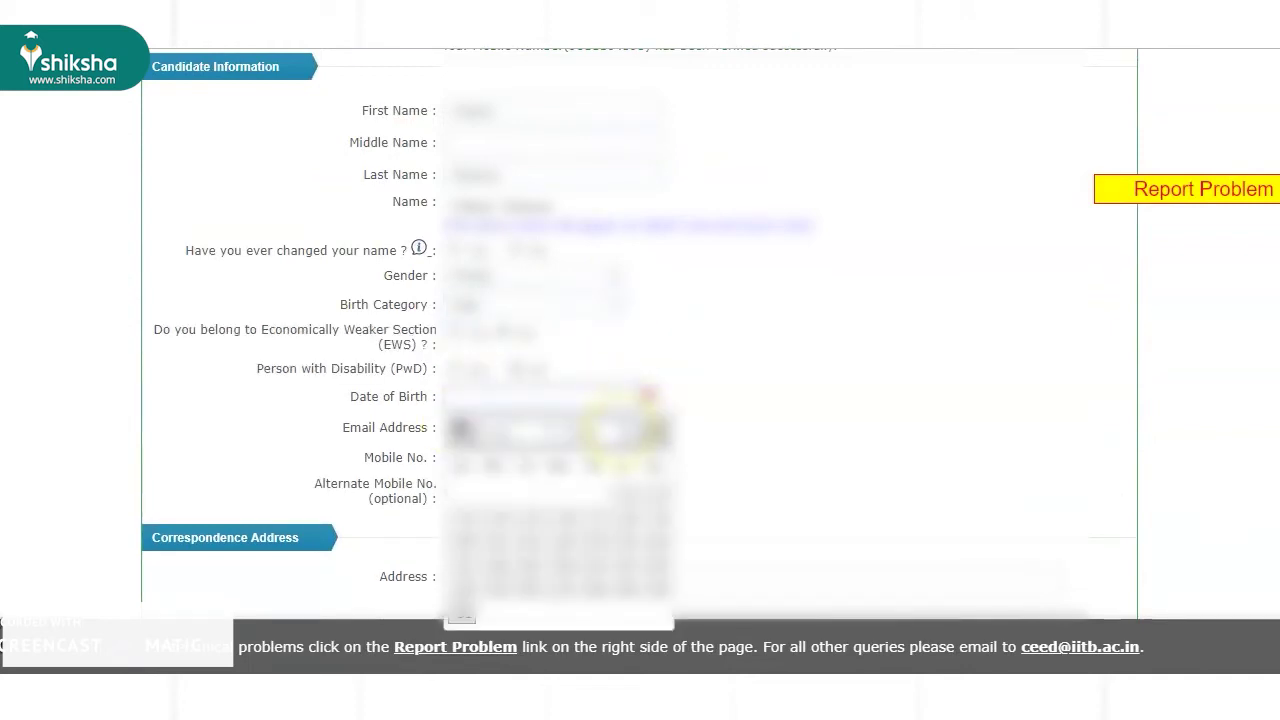
pyautogui.click(600, 432)
pyautogui.click(590, 412)
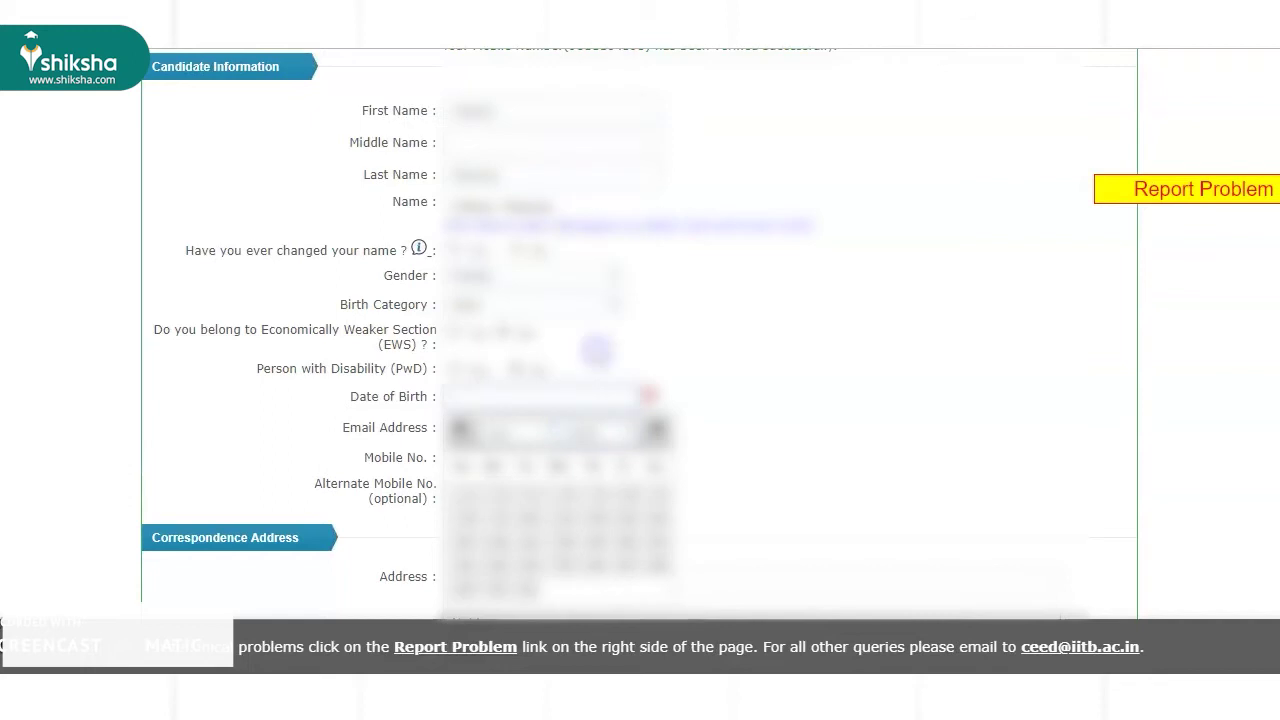
pyautogui.click(520, 432)
pyautogui.click(519, 628)
pyautogui.click(605, 490)
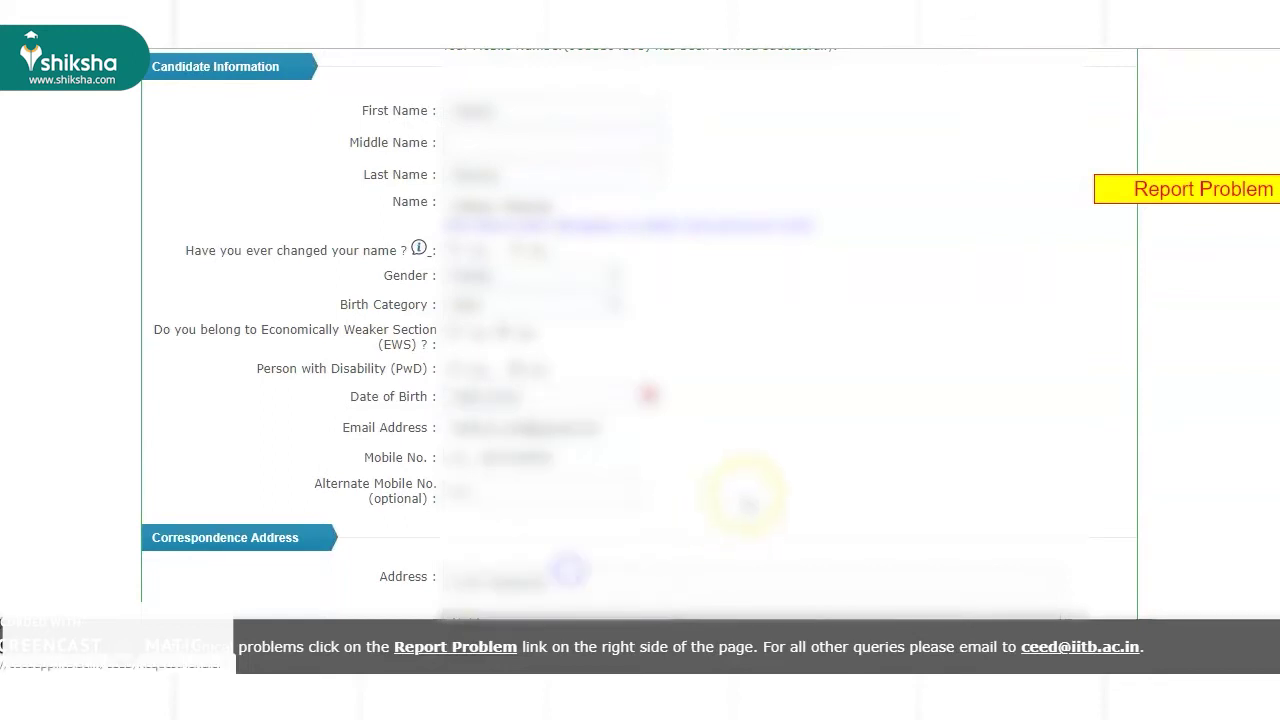
pyautogui.scroll(-6, 752, 494)
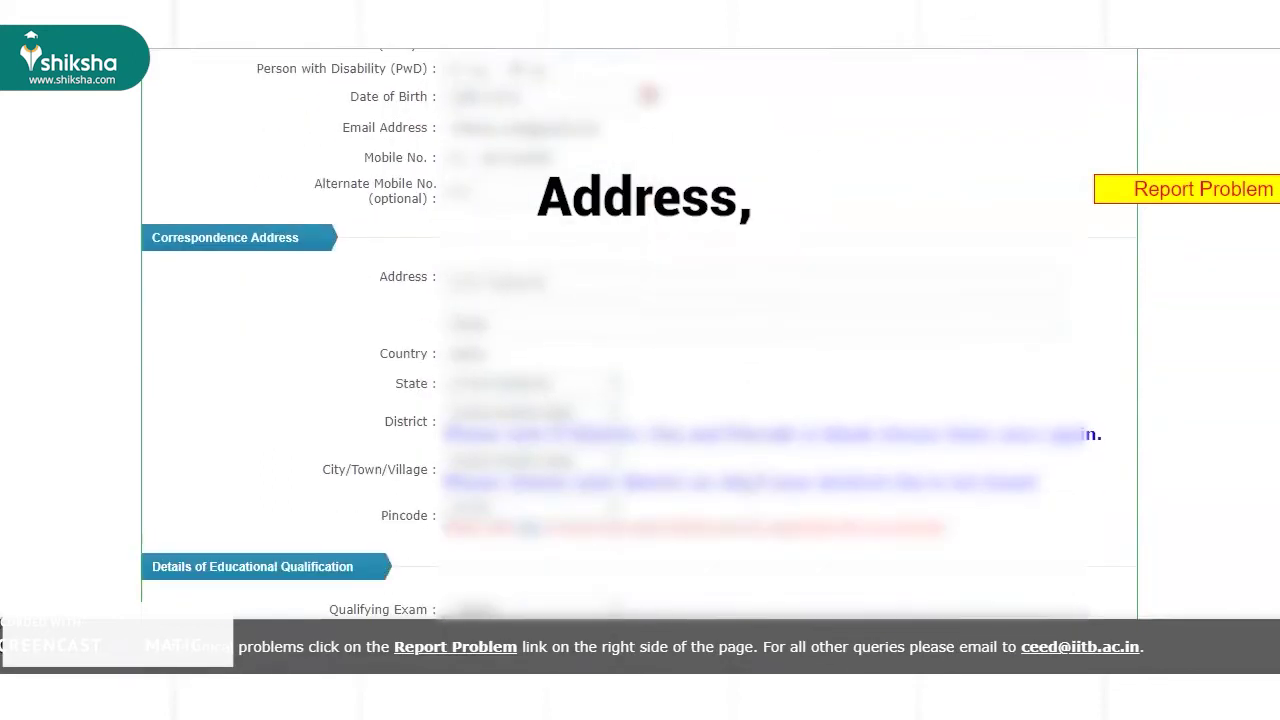
# Select the qualifying exam, year of passing and the exam city choices.
pyautogui.click(690, 328)
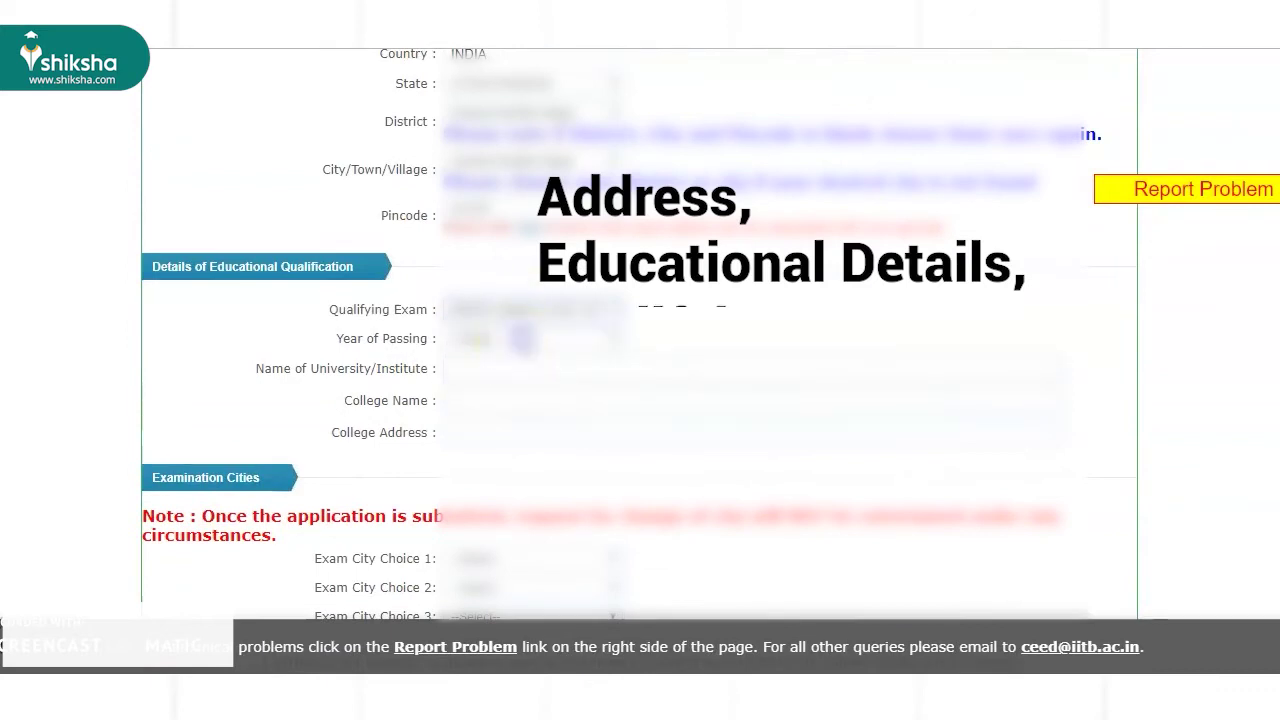
pyautogui.click(530, 338)
pyautogui.click(500, 420)
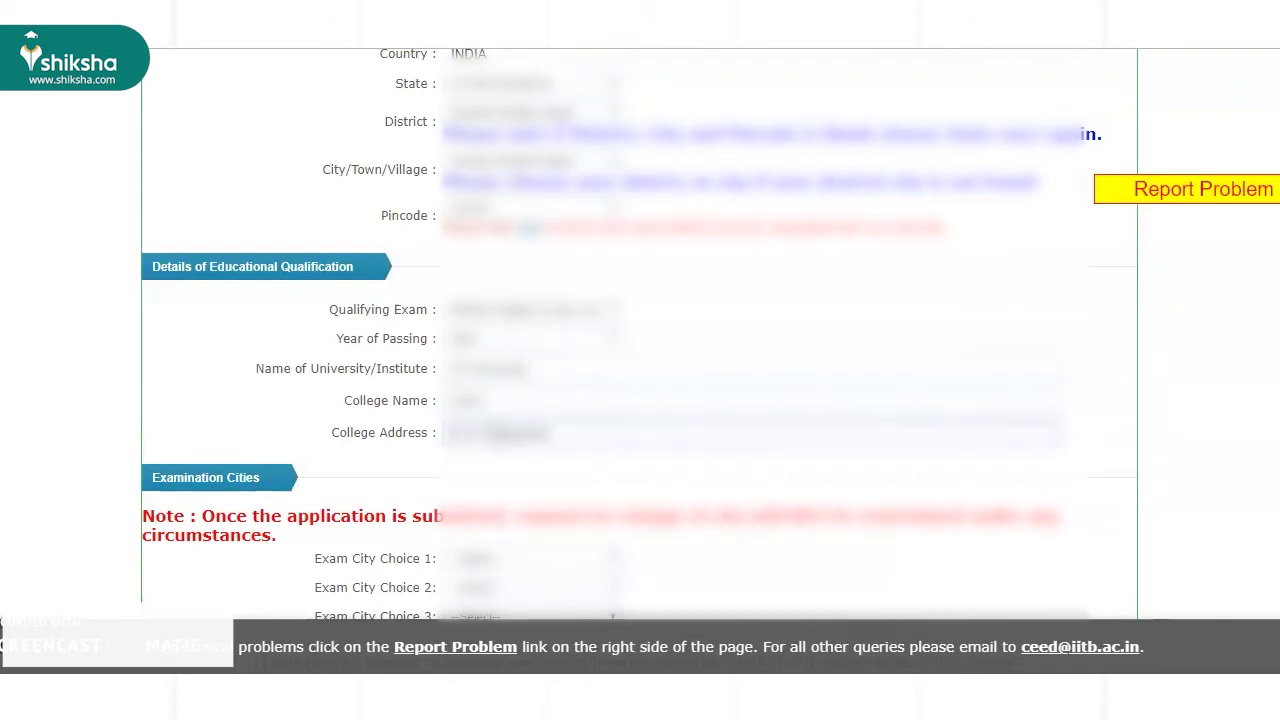
pyautogui.scroll(-2, 640, 330)
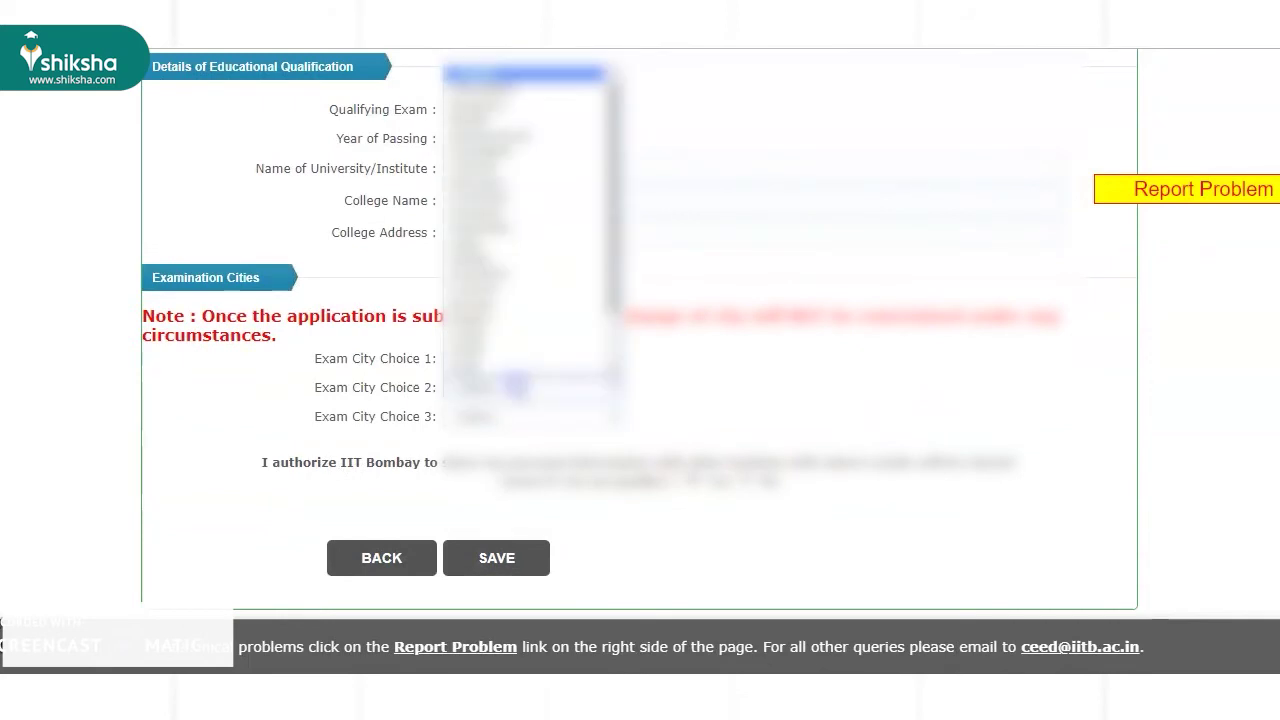
pyautogui.click(525, 560)
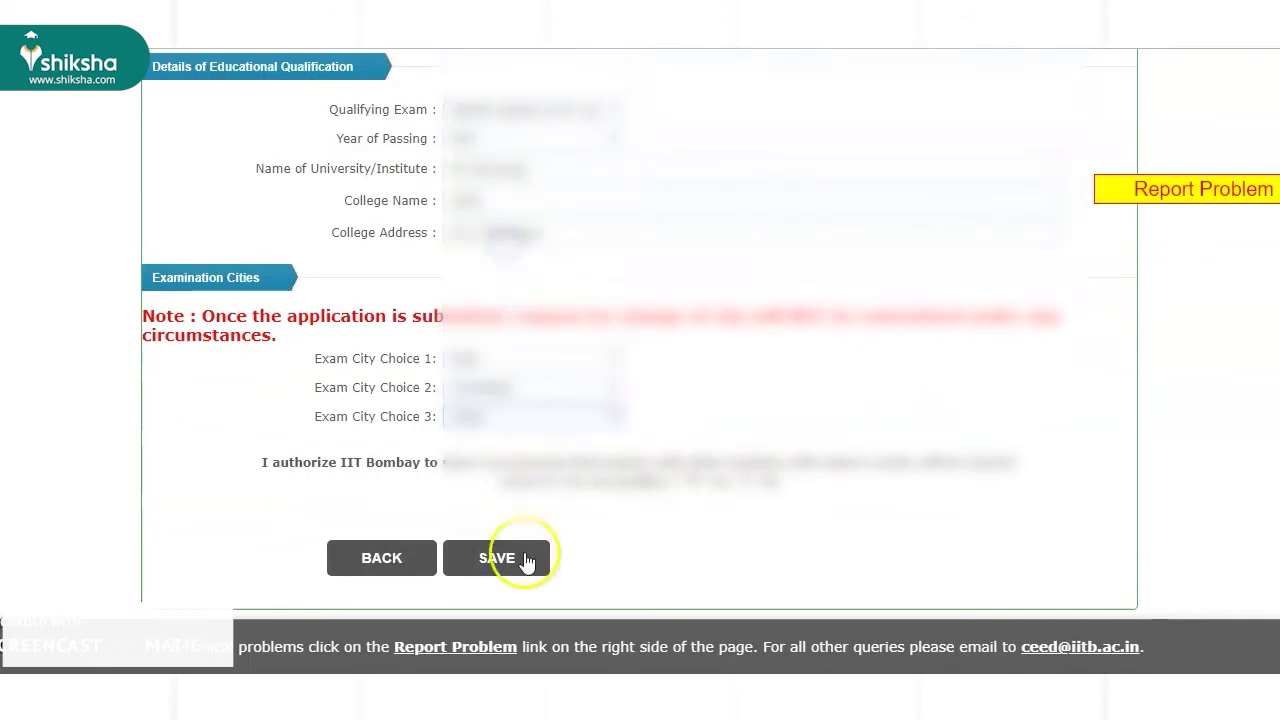
# Save the registration form, correct the College Name entry, and save again.
pyautogui.click(485, 564)
pyautogui.click(553, 512)
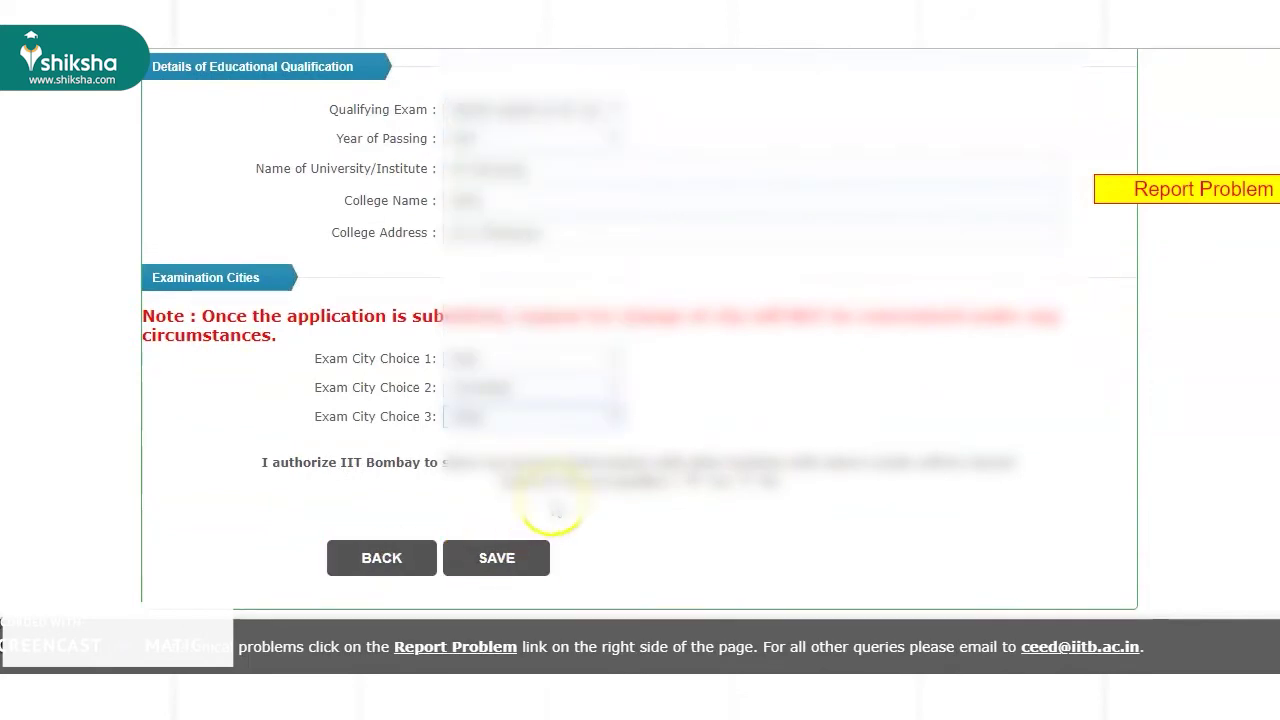
pyautogui.click(517, 560)
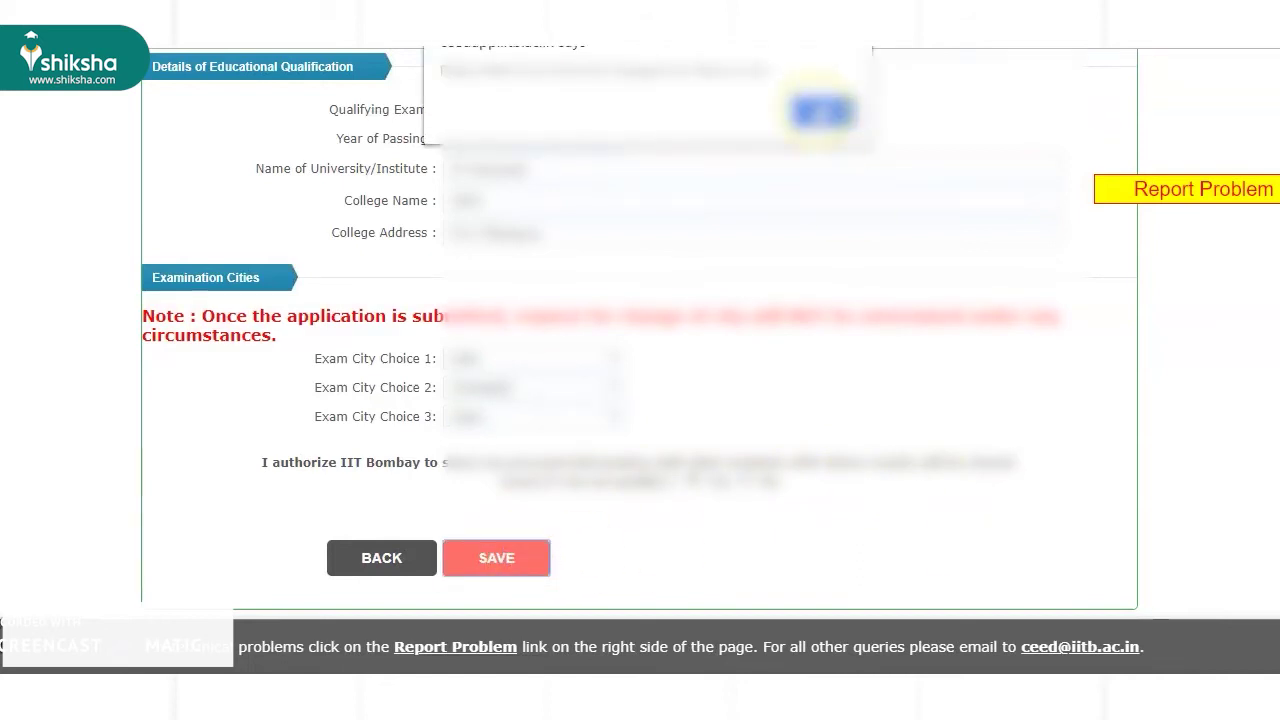
pyautogui.click(822, 112)
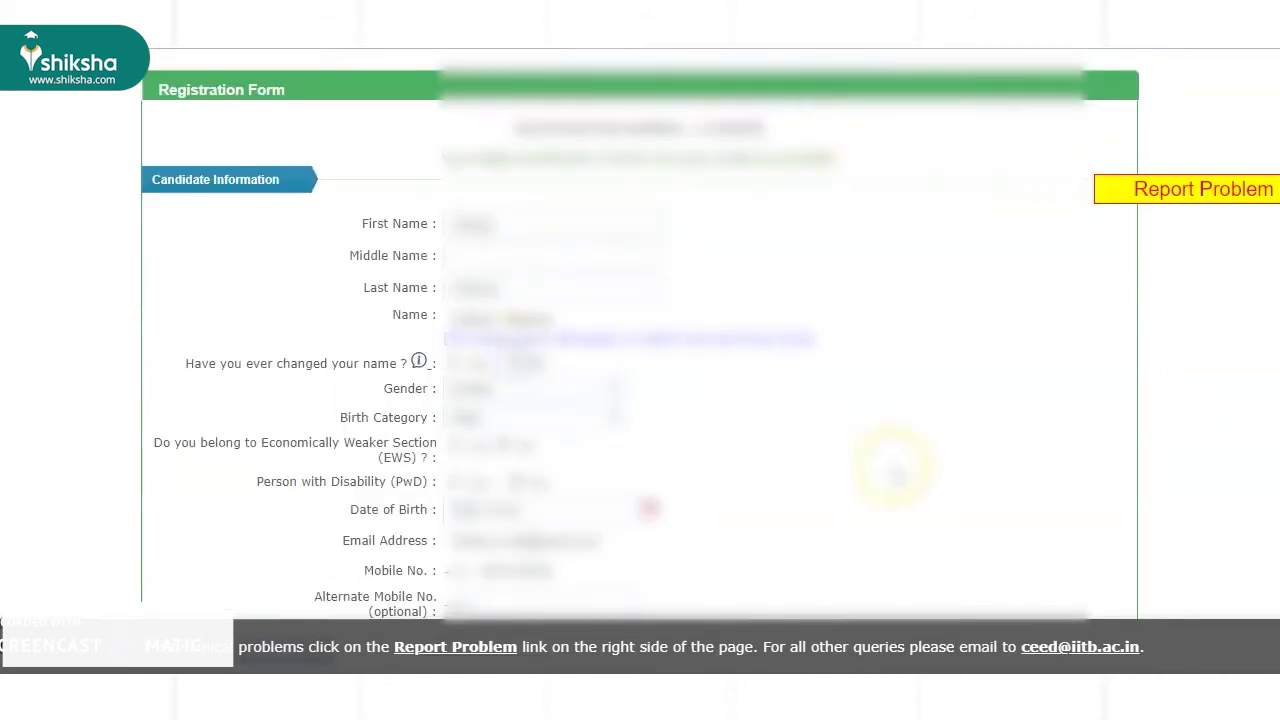
pyautogui.scroll(-10, 893, 468)
pyautogui.click(534, 551)
pyautogui.click(834, 113)
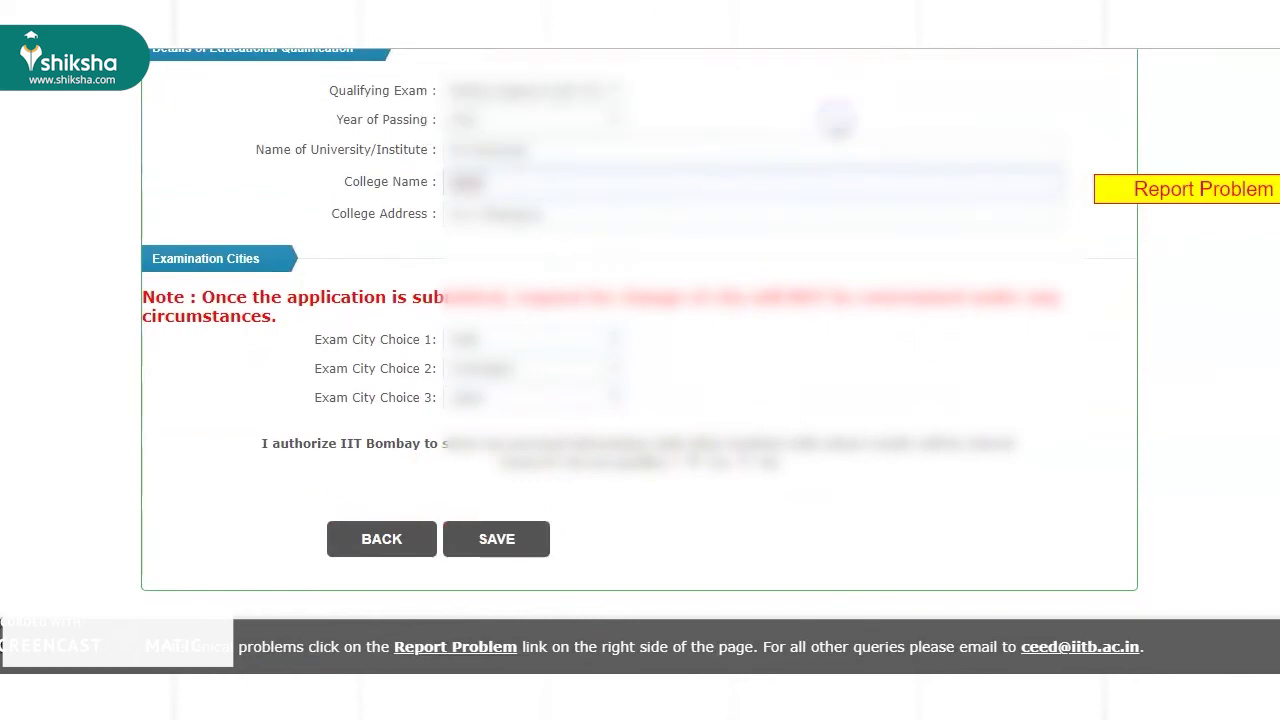
pyautogui.click(448, 181)
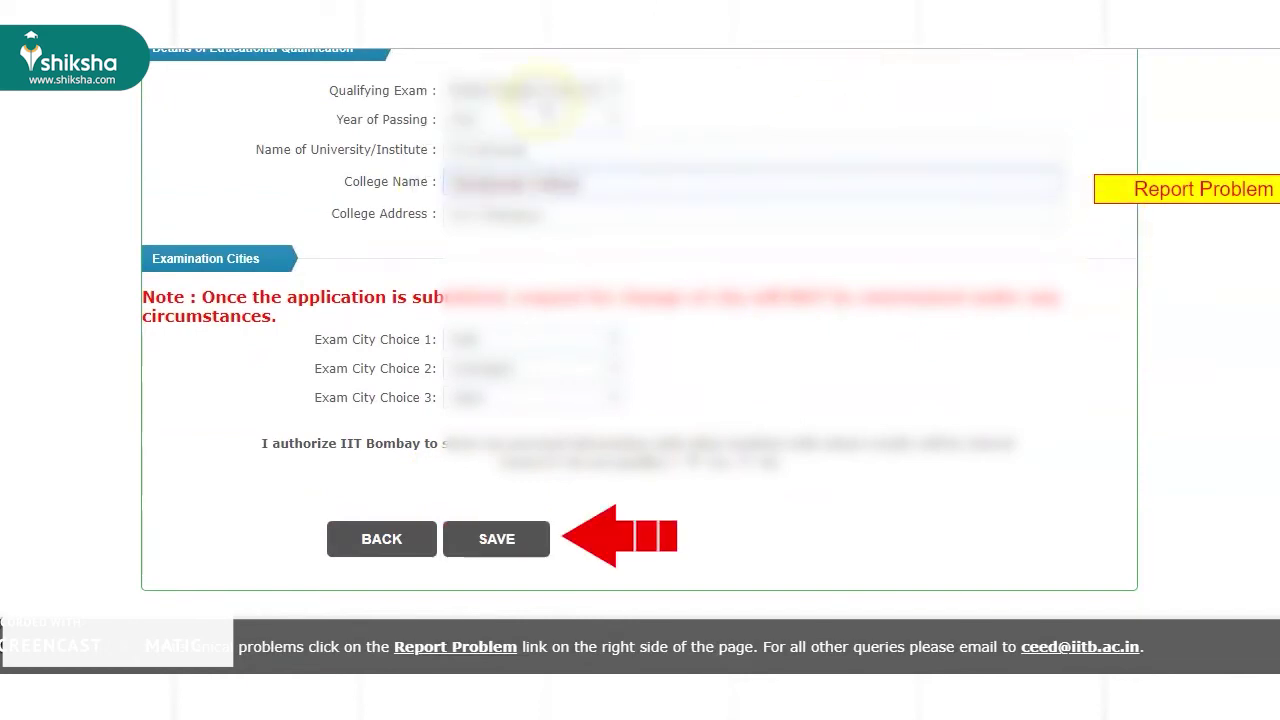
pyautogui.click(532, 555)
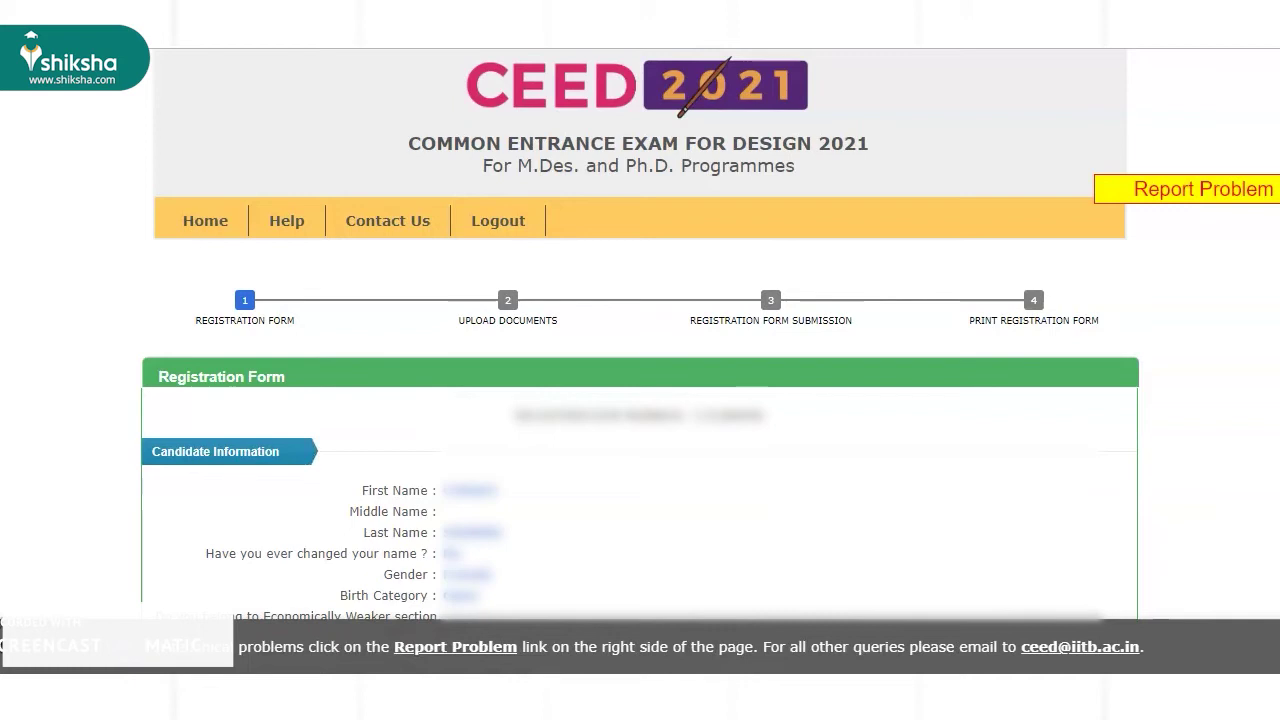
# Scroll through the saved registration form to review the stored candidate details.
pyautogui.scroll(-5, 640, 334)
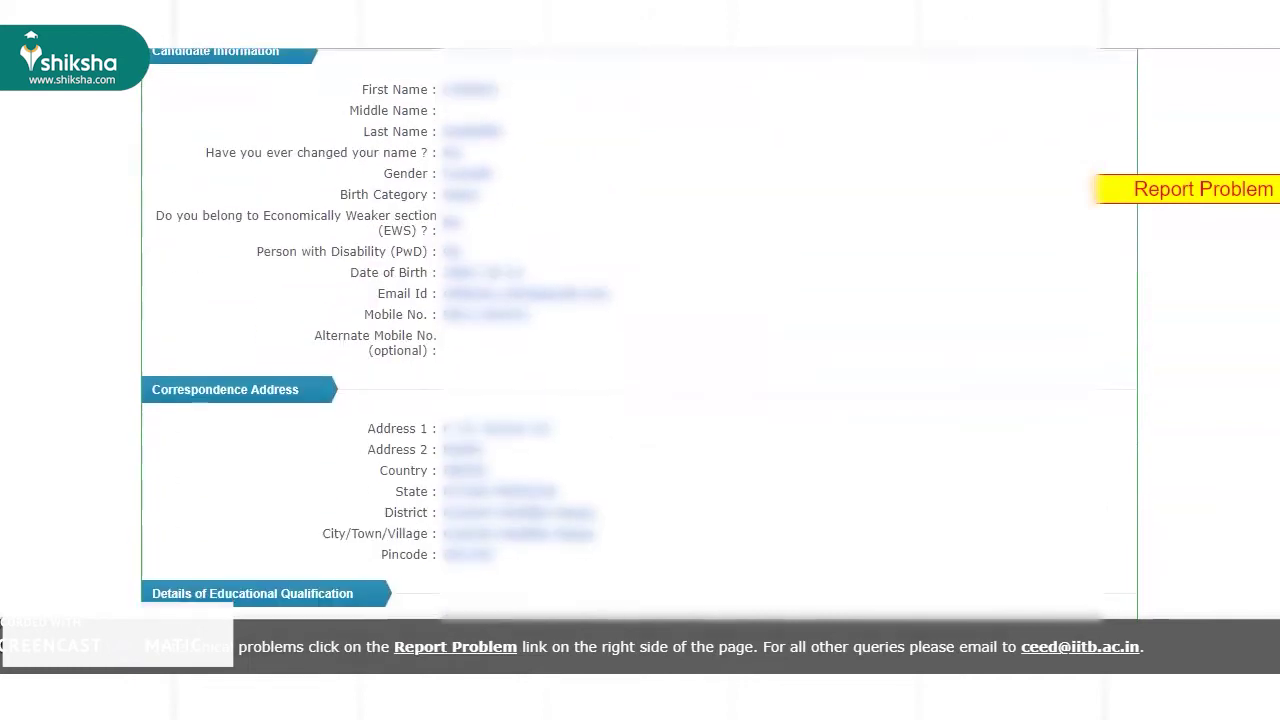
pyautogui.scroll(-5, 640, 334)
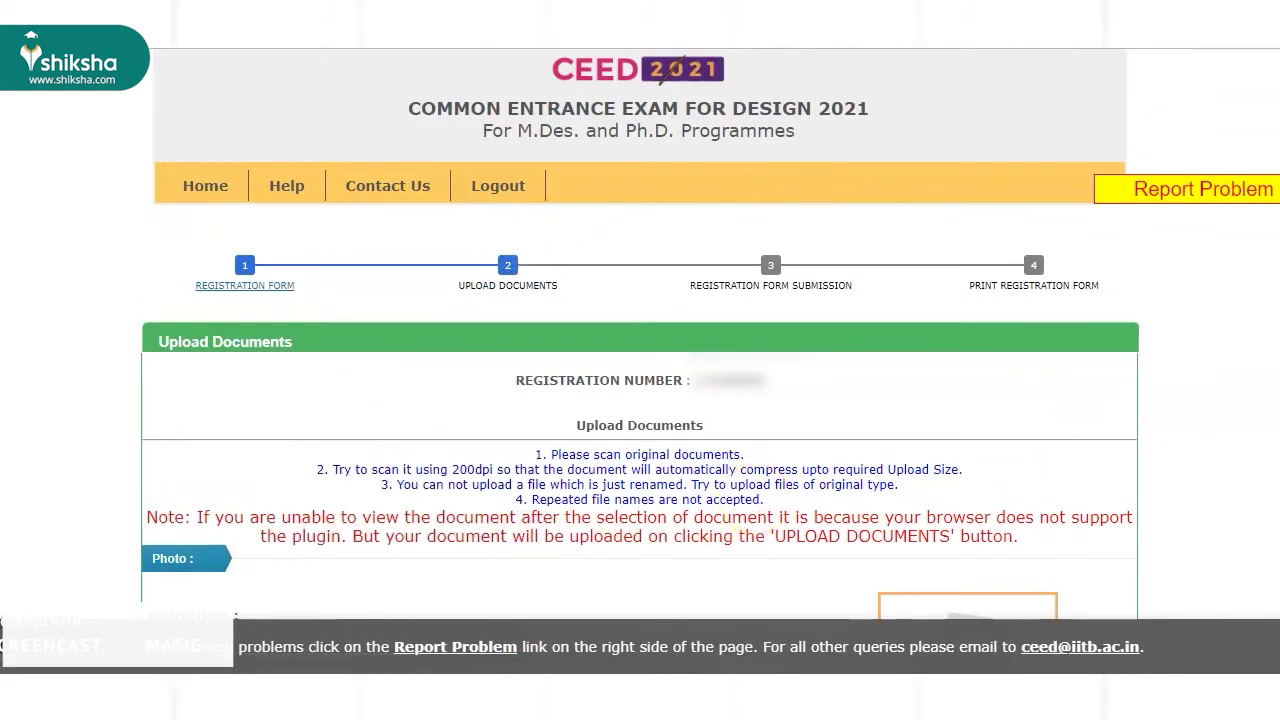
# Upload the photo, signature and qualifying exam certificate PDF.
pyautogui.scroll(-2, 640, 400)
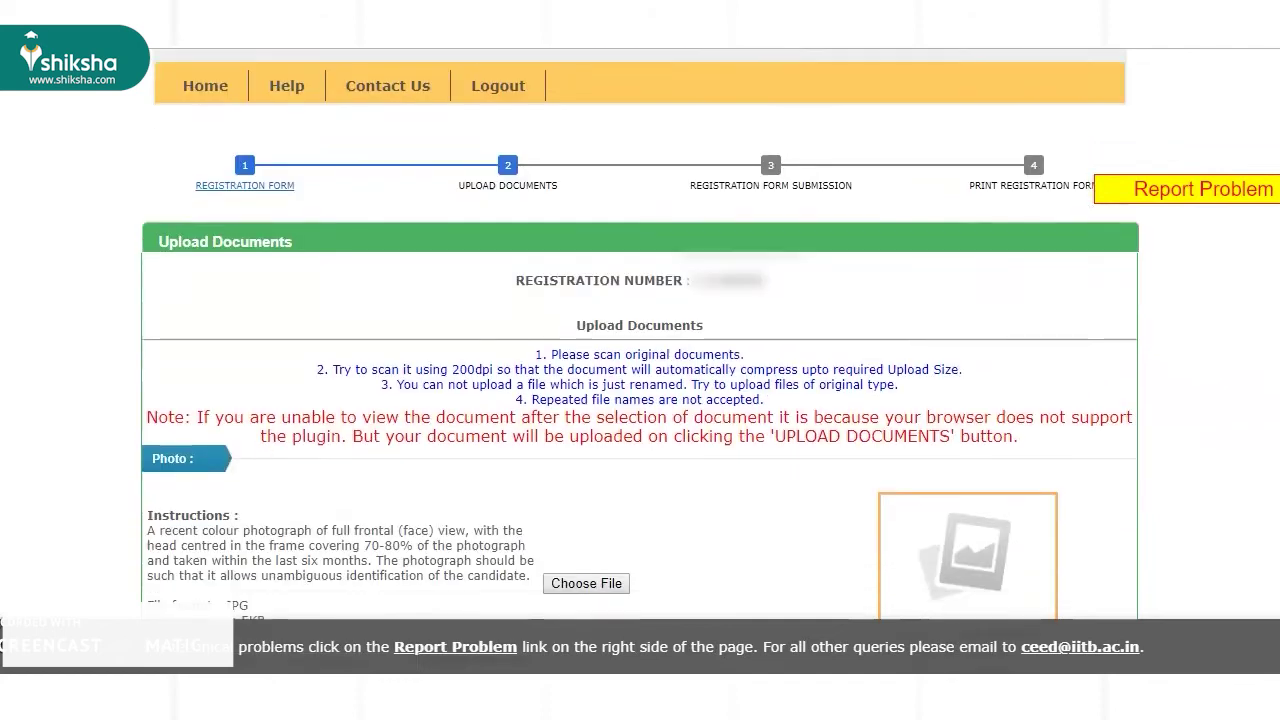
pyautogui.scroll(-1, 640, 400)
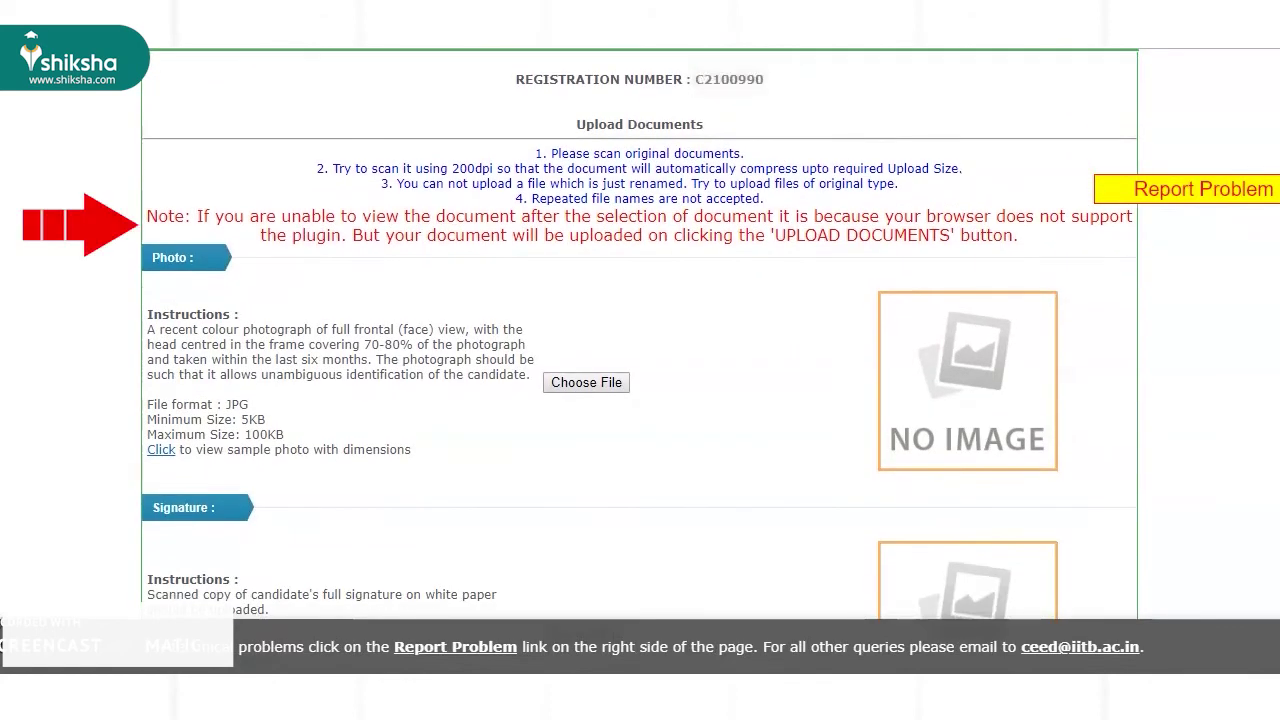
pyautogui.scroll(-2, 640, 400)
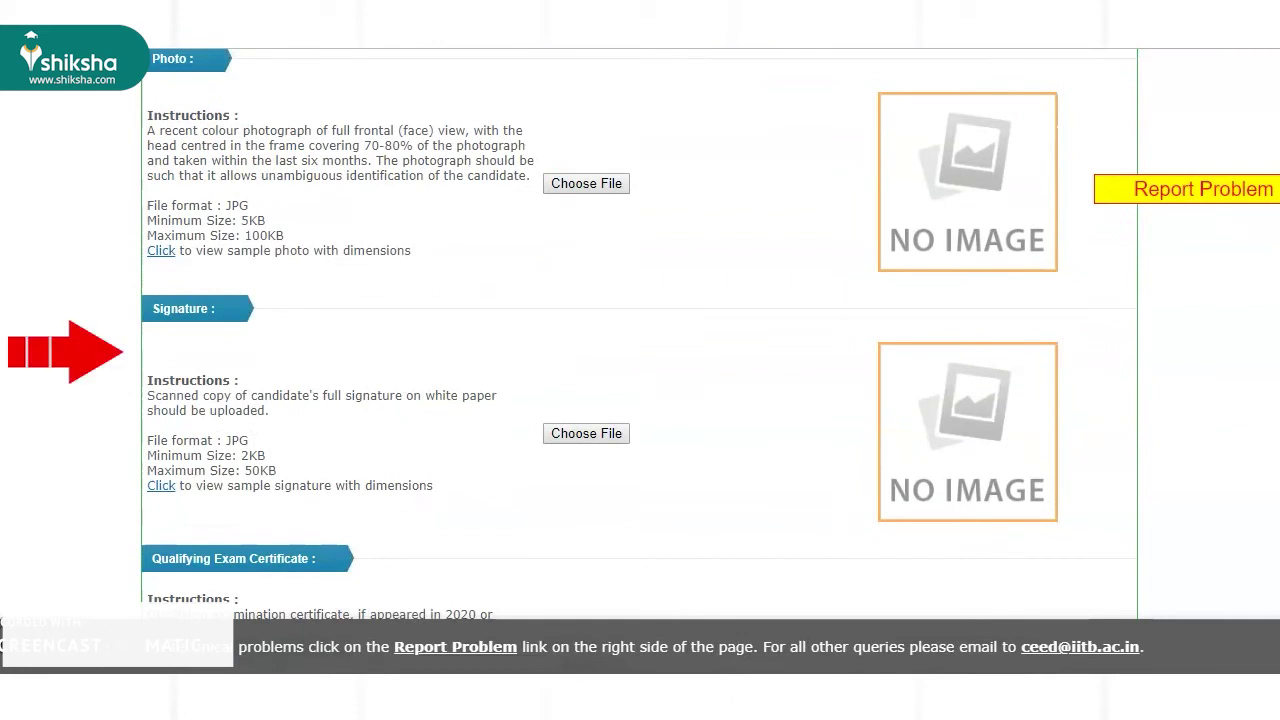
pyautogui.scroll(-2, 640, 400)
pyautogui.scroll(-1, 640, 400)
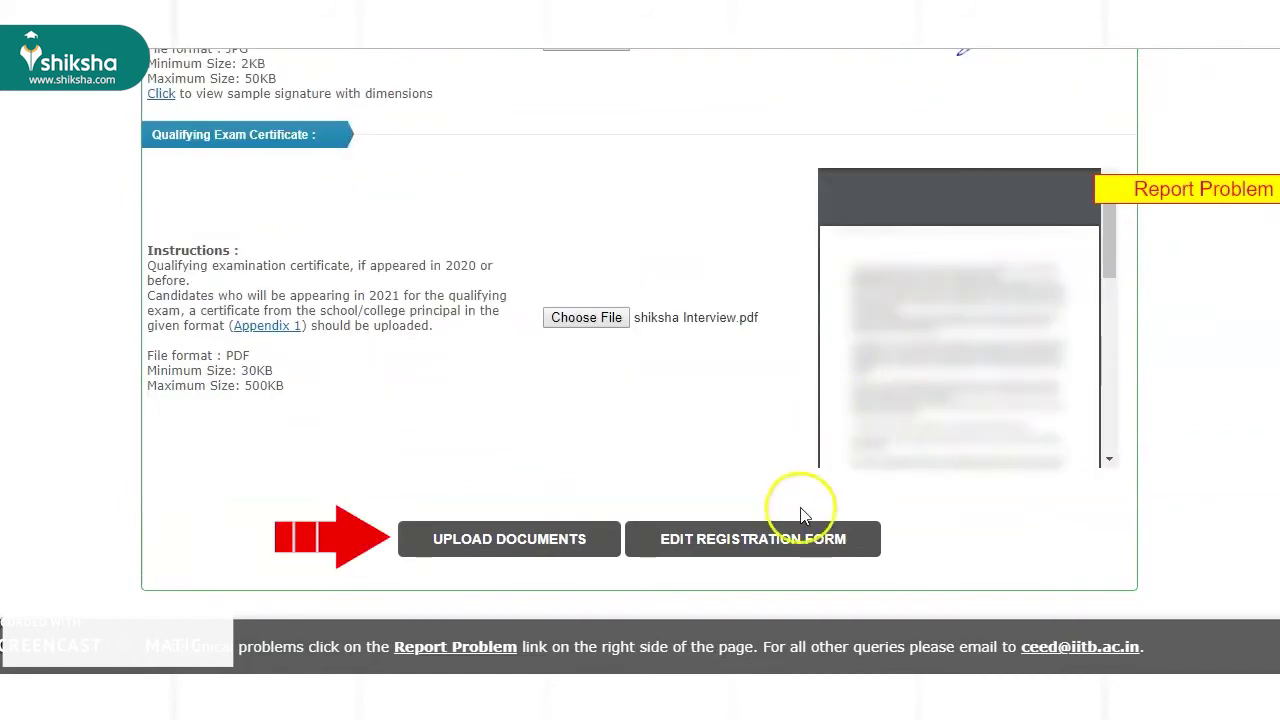
pyautogui.click(495, 545)
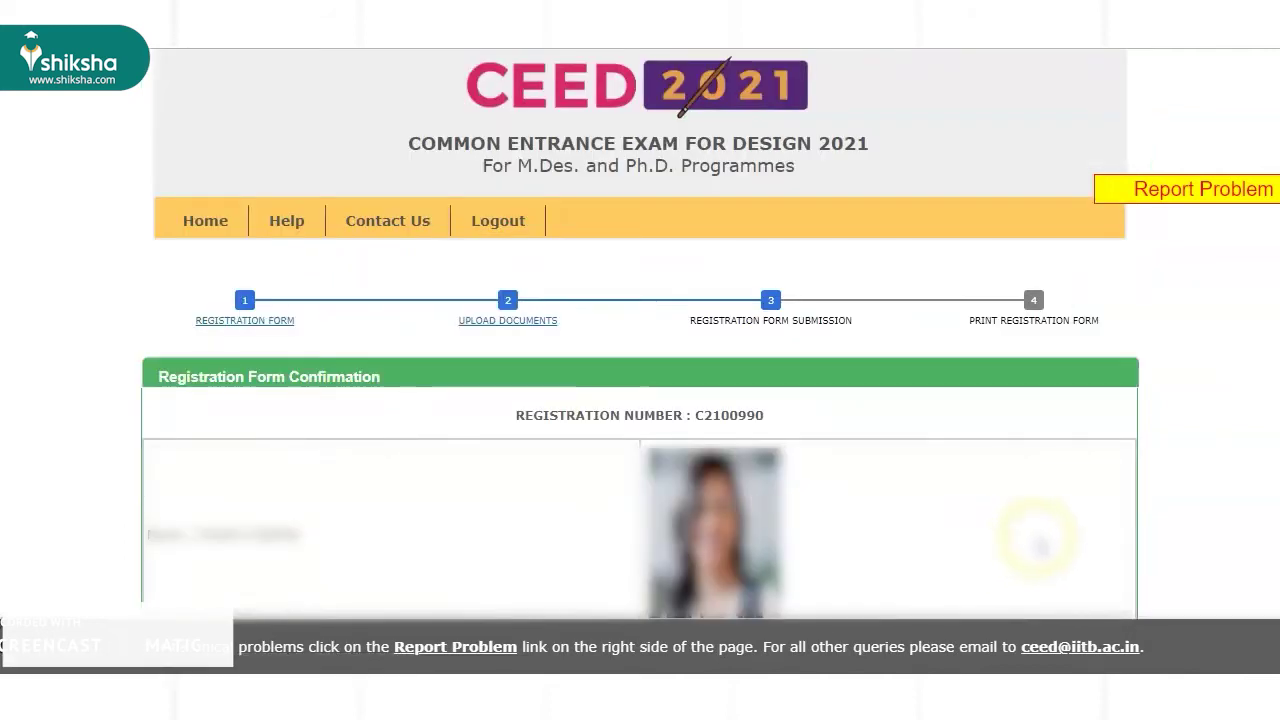
# Tick both declaration checkboxes and save the form to proceed to the Rs. 1600.00 payment.
pyautogui.scroll(-3, 1040, 592)
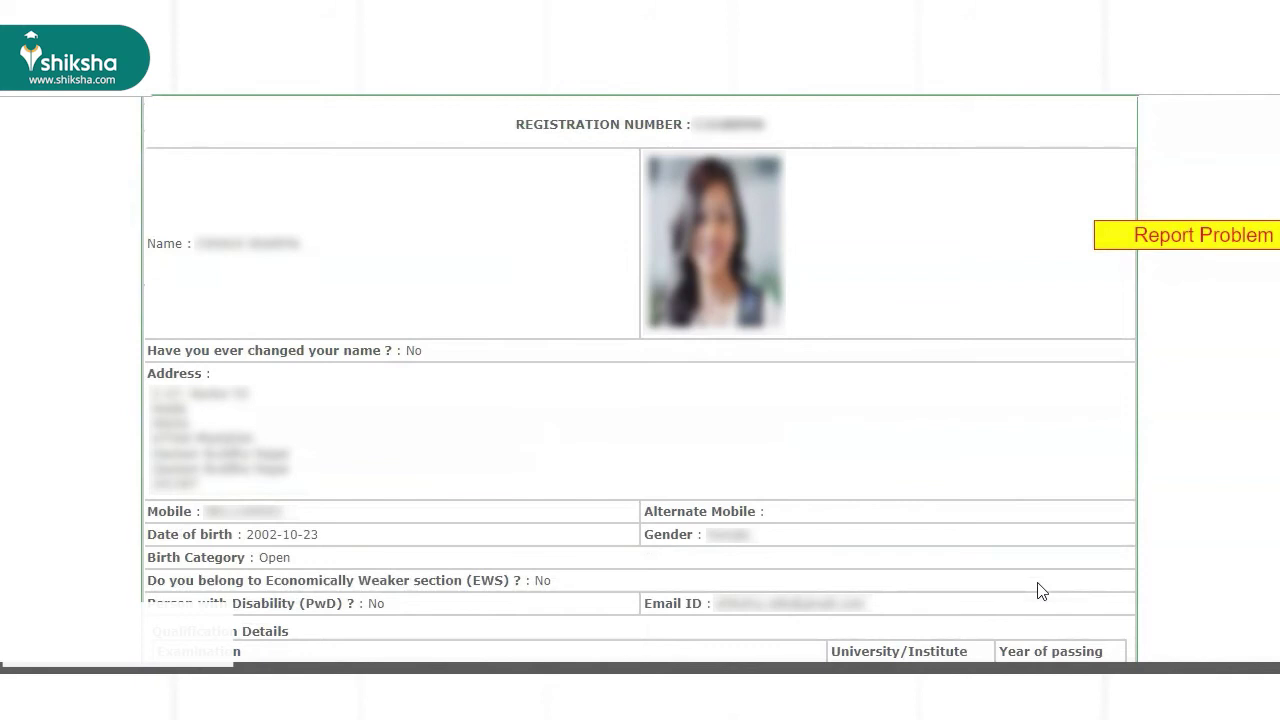
pyautogui.scroll(-5, 1040, 592)
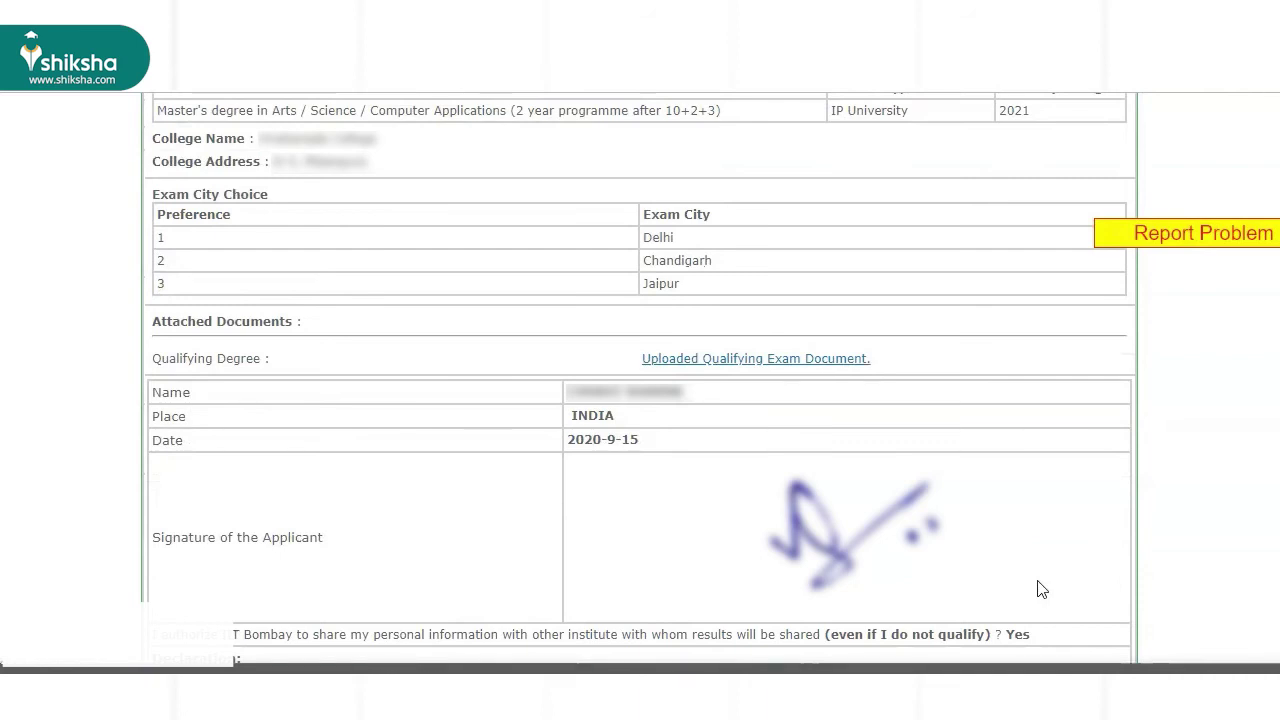
pyautogui.scroll(-2, 1040, 590)
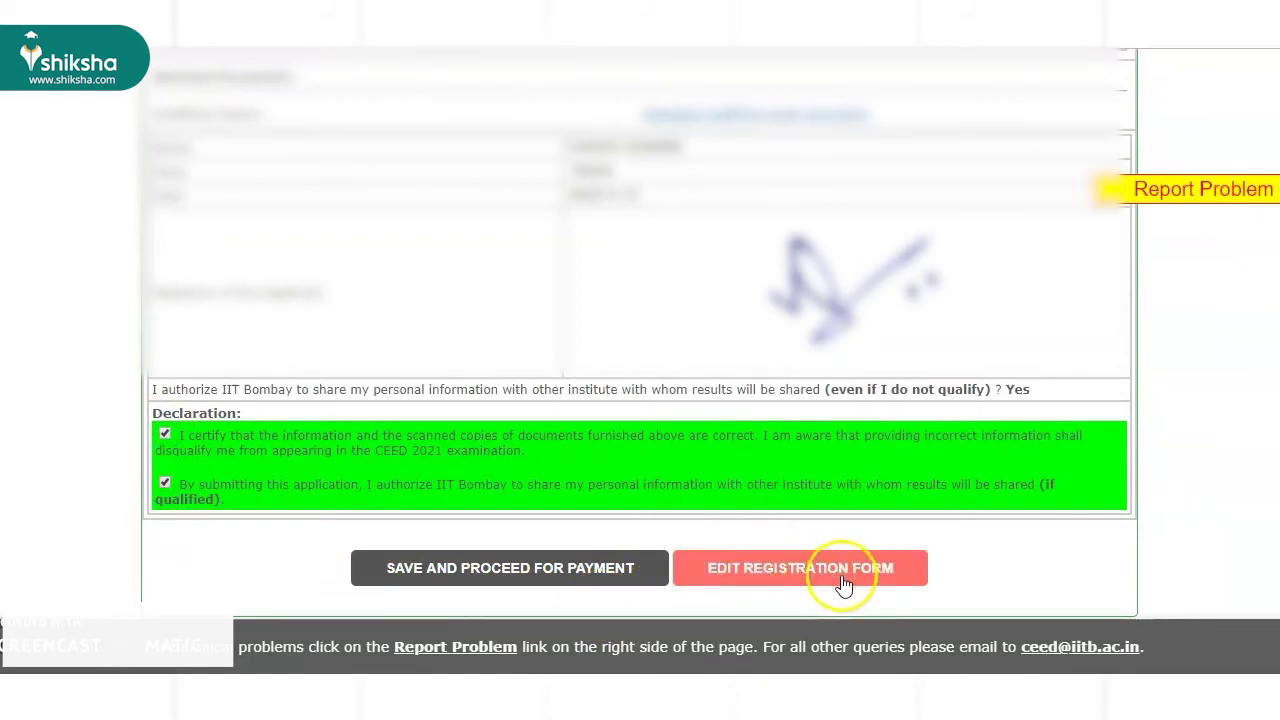
pyautogui.click(162, 435)
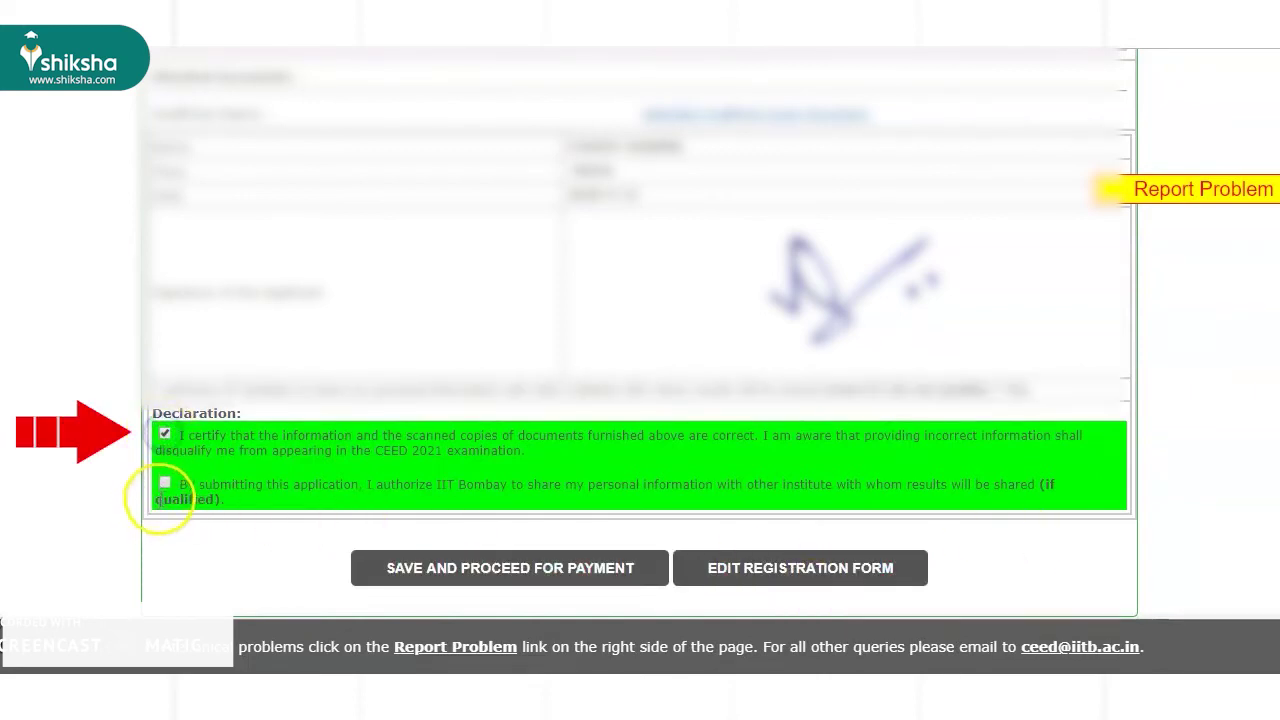
pyautogui.click(164, 484)
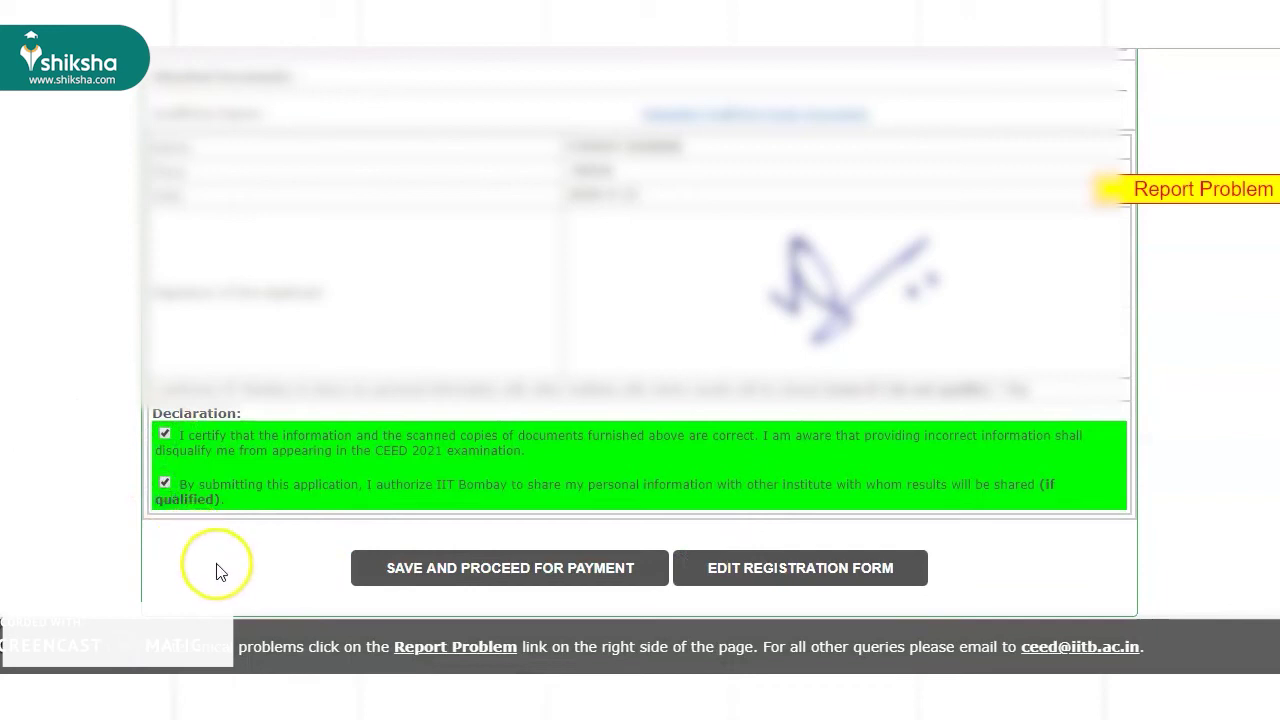
pyautogui.click(558, 580)
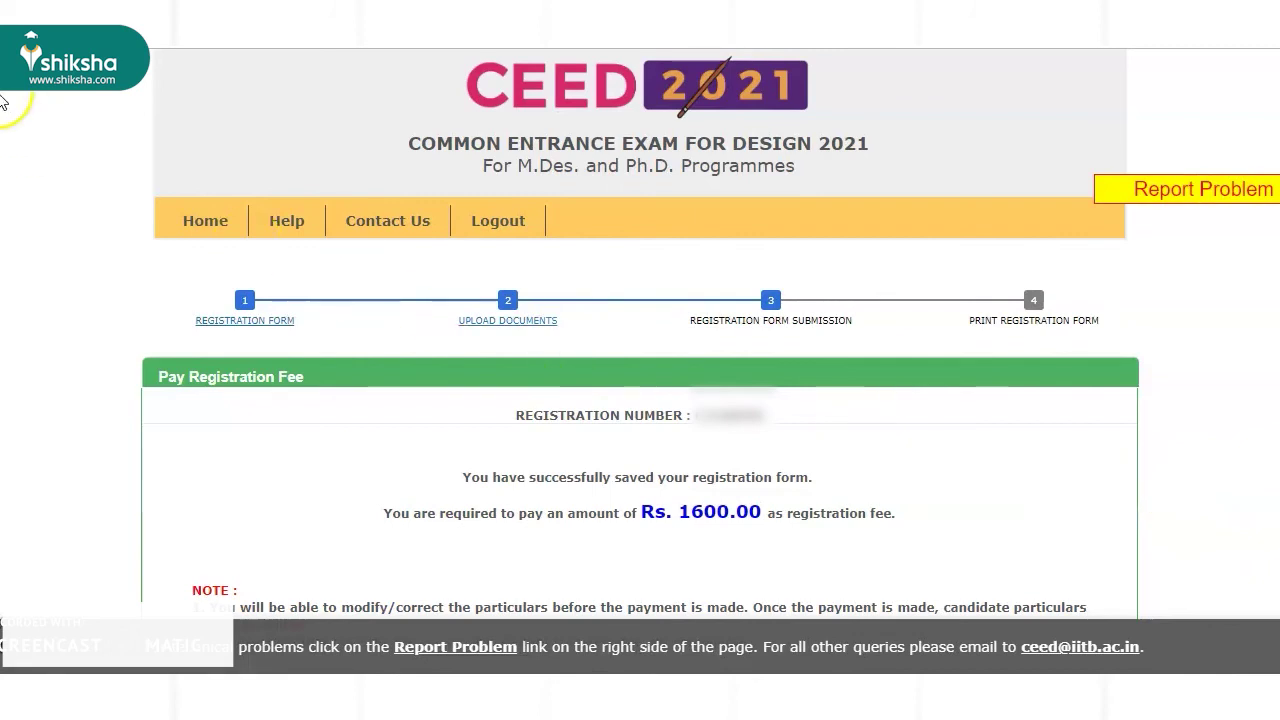
# Proceed from Pay Registration Fee to the IIT Bombay payment page for the 1600.0 fee.
pyautogui.scroll(-2, 1182, 325)
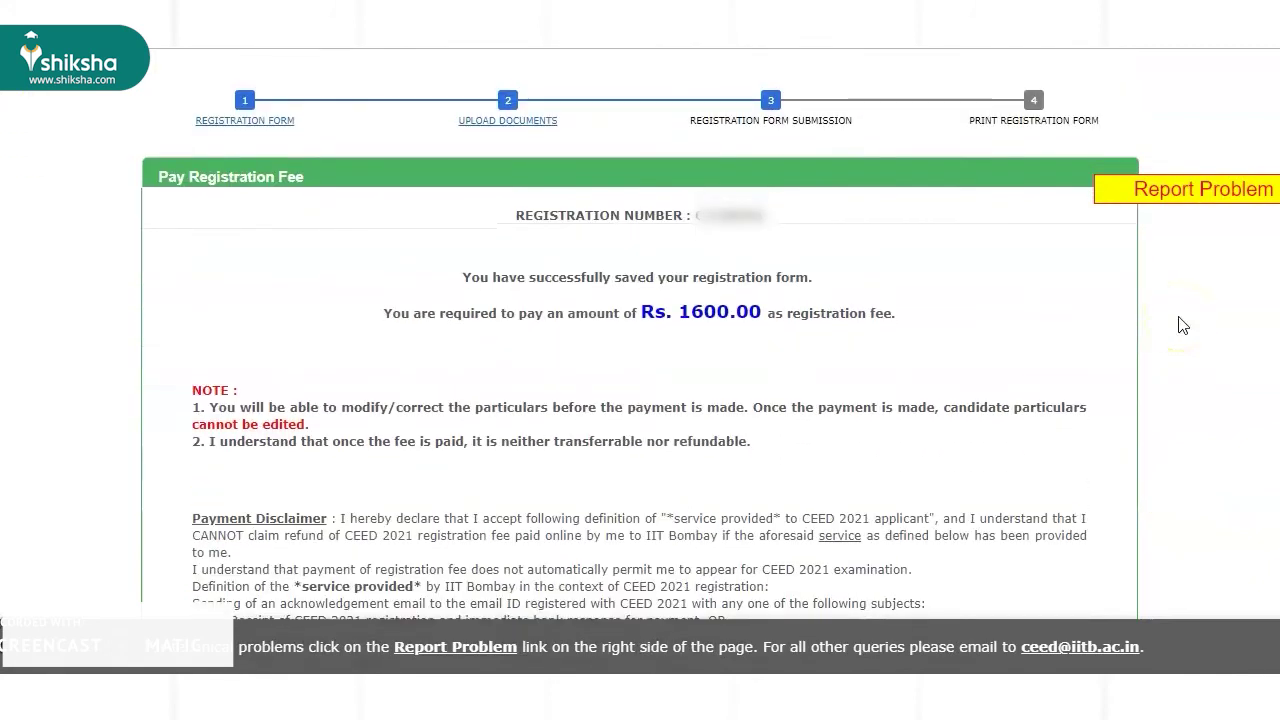
pyautogui.scroll(-1, 1182, 325)
pyautogui.scroll(-1, 1182, 325)
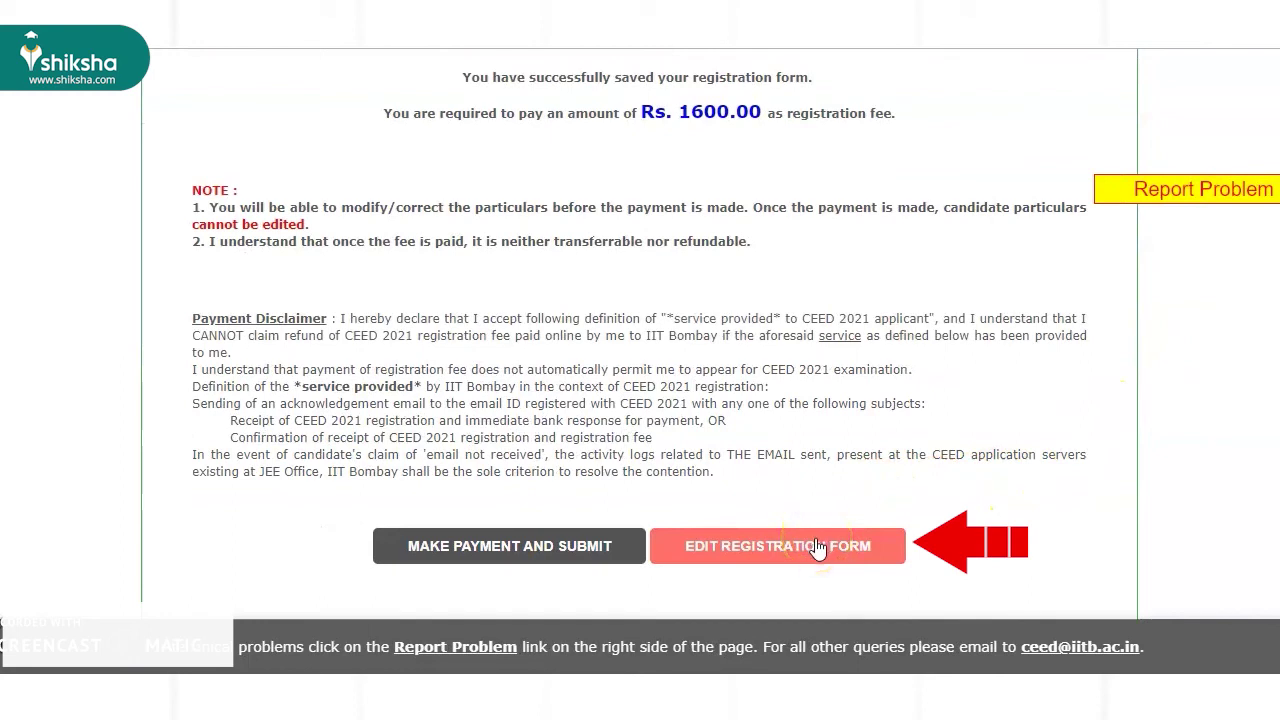
pyautogui.click(565, 558)
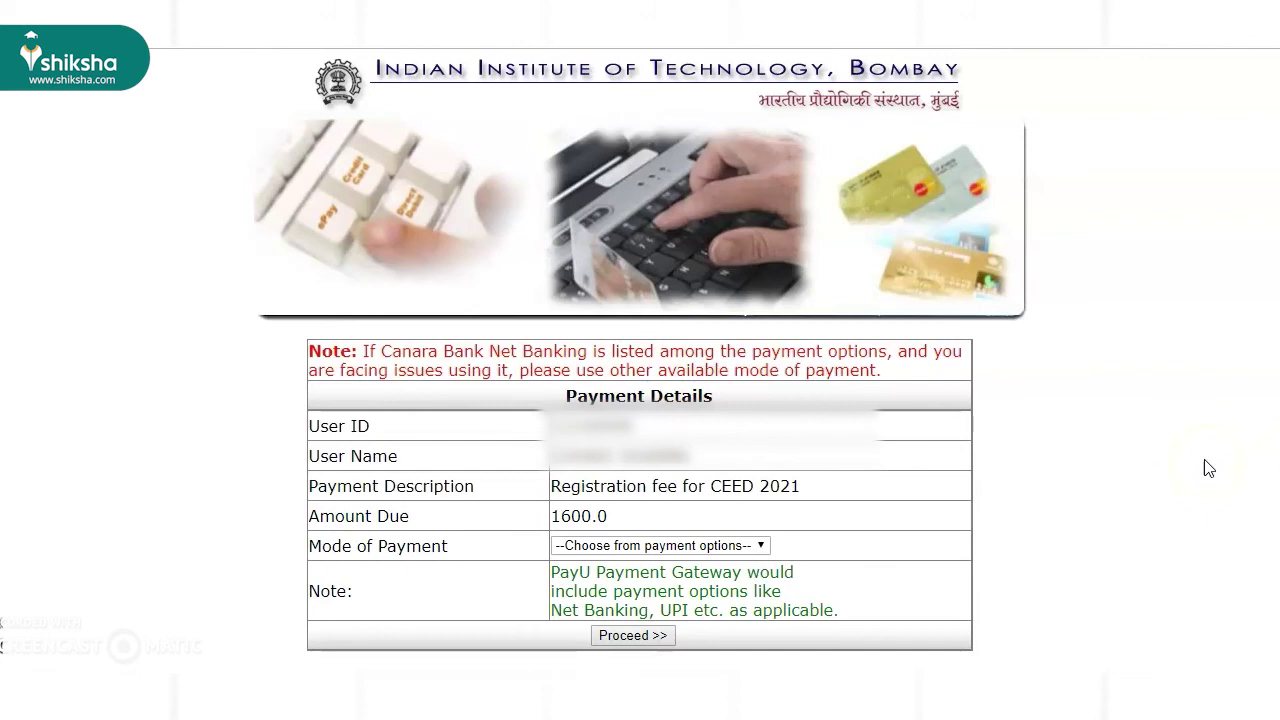
# Select PayU Payment Gateway as the payment mode and confirm proceeding with it.
pyautogui.scroll(-1, 1205, 467)
pyautogui.click(742, 445)
pyautogui.click(640, 494)
pyautogui.click(632, 535)
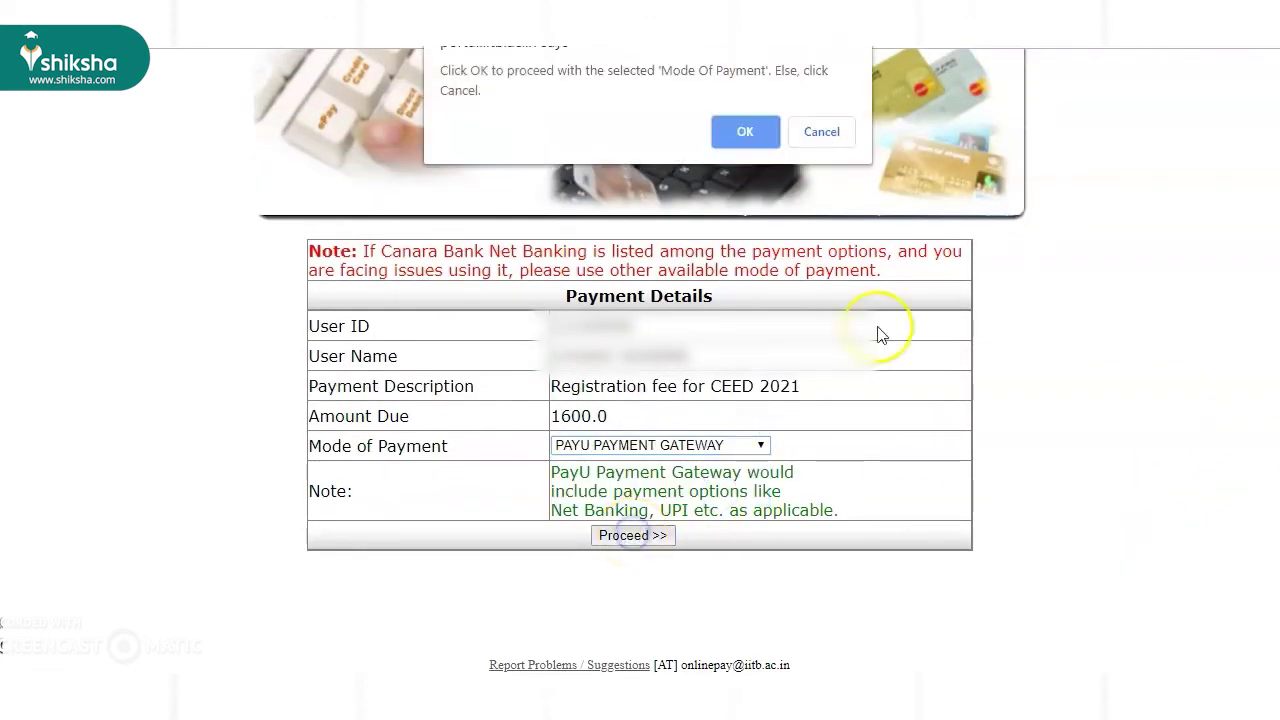
pyautogui.press('Return')
# Initiate the 1600.0 registration fee payment and confirm it.
pyautogui.scroll(-1, 1168, 357)
pyautogui.click(643, 561)
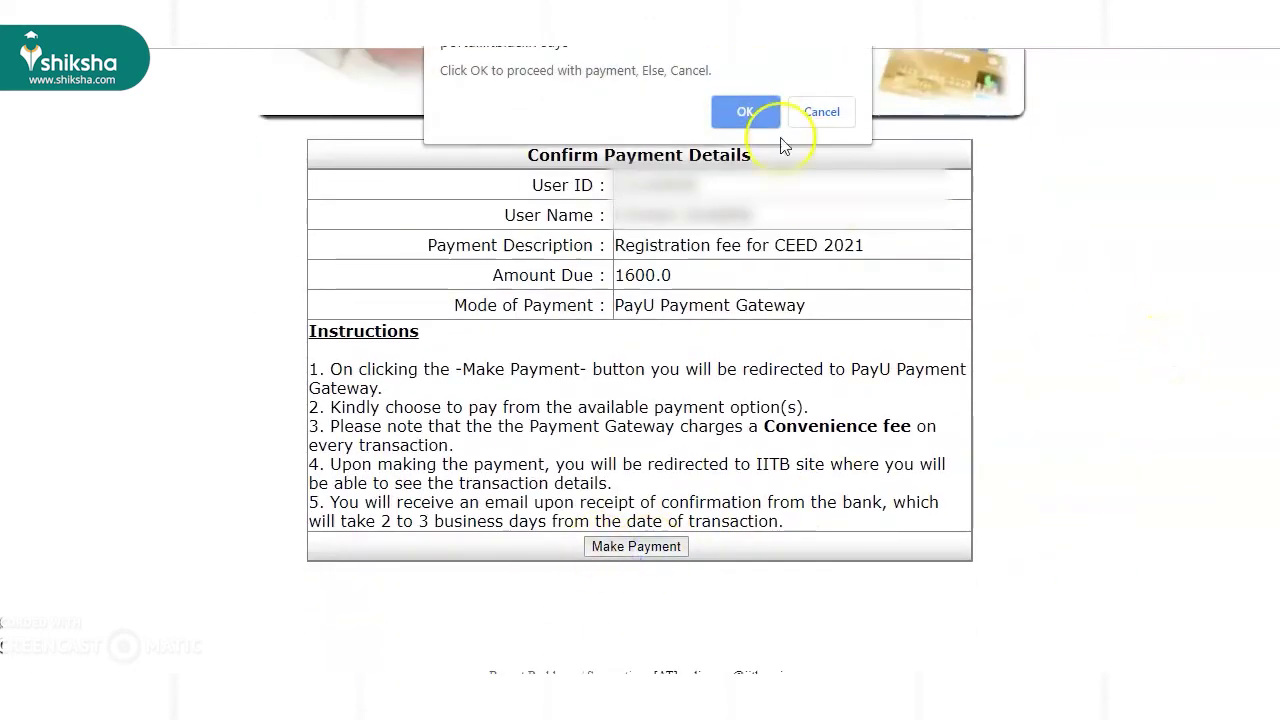
pyautogui.click(752, 110)
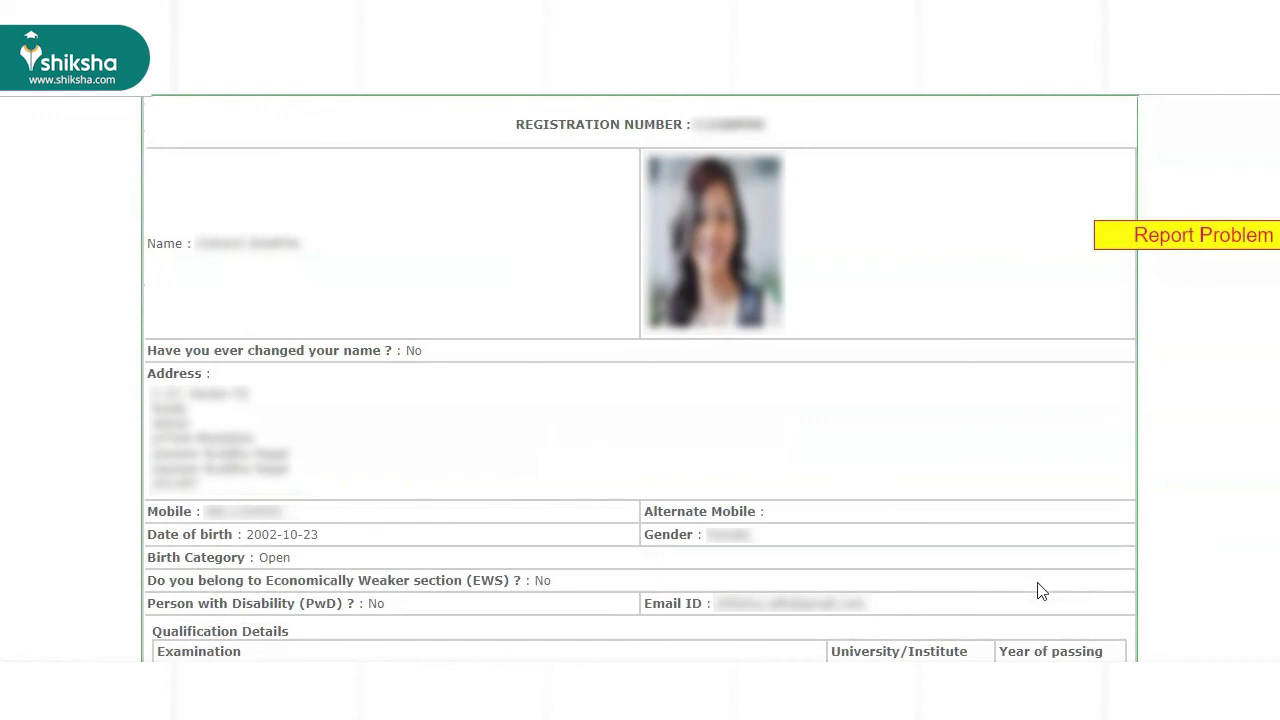
pyautogui.scroll(-5, 1041, 591)
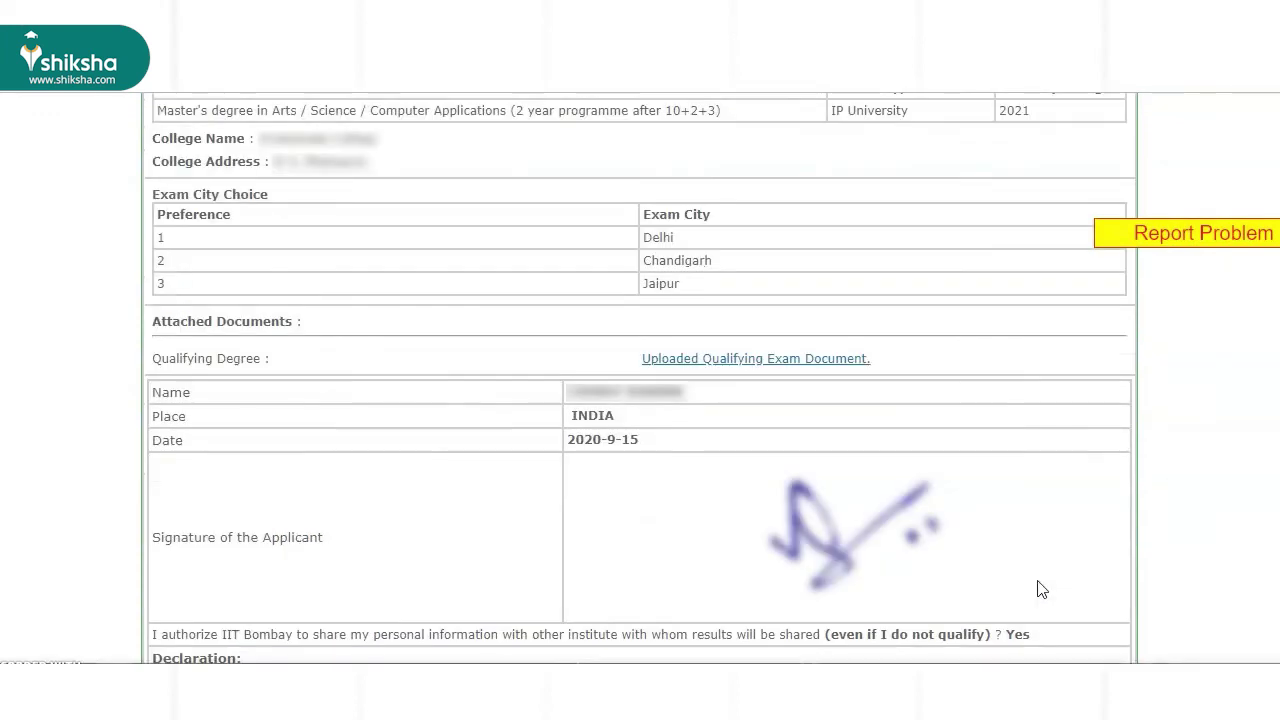